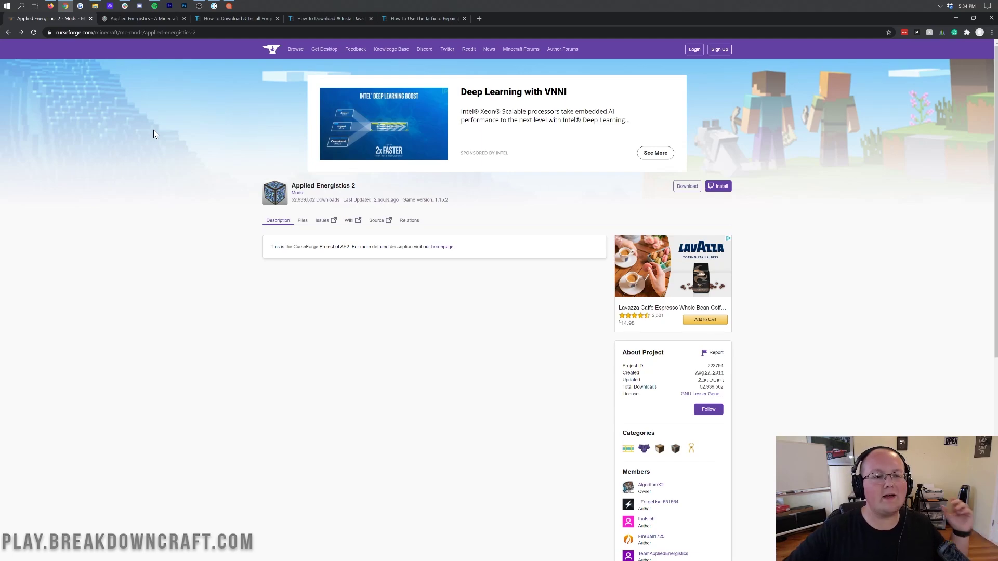
Look through the Applied Energistics 2 mod site, reading the 1k ME Storage Cell page, and close the site.
click(140, 20)
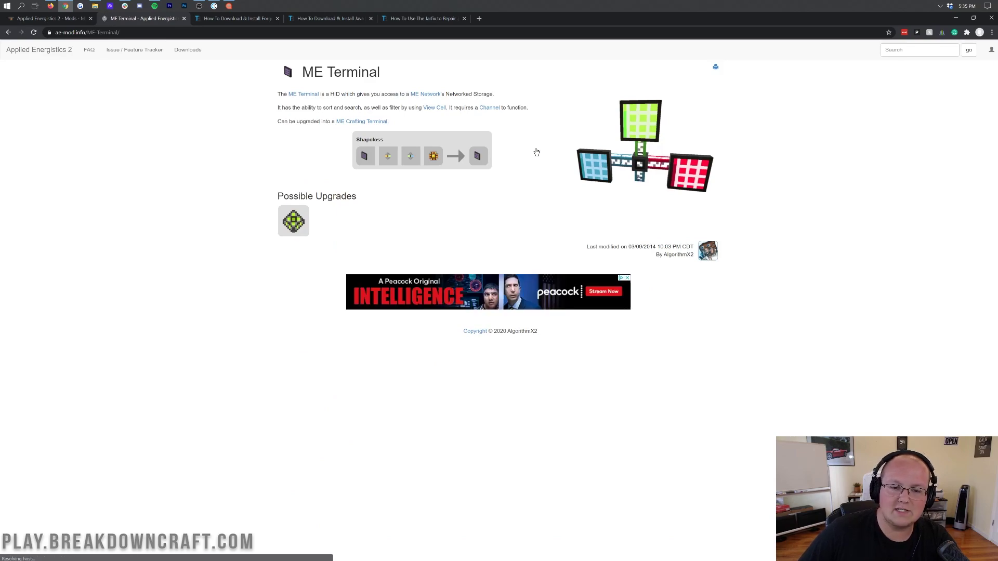
key(alt+Left)
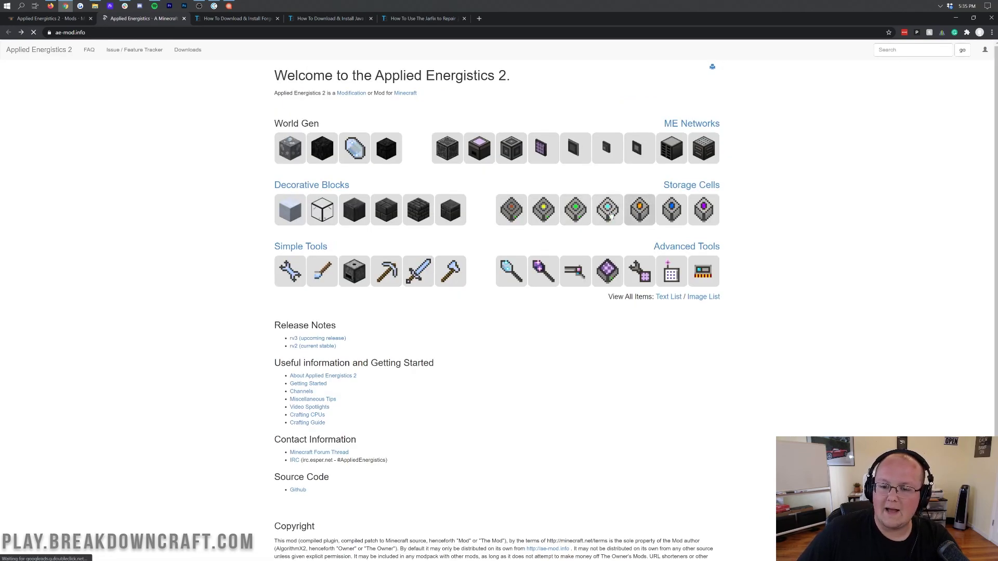
click(511, 210)
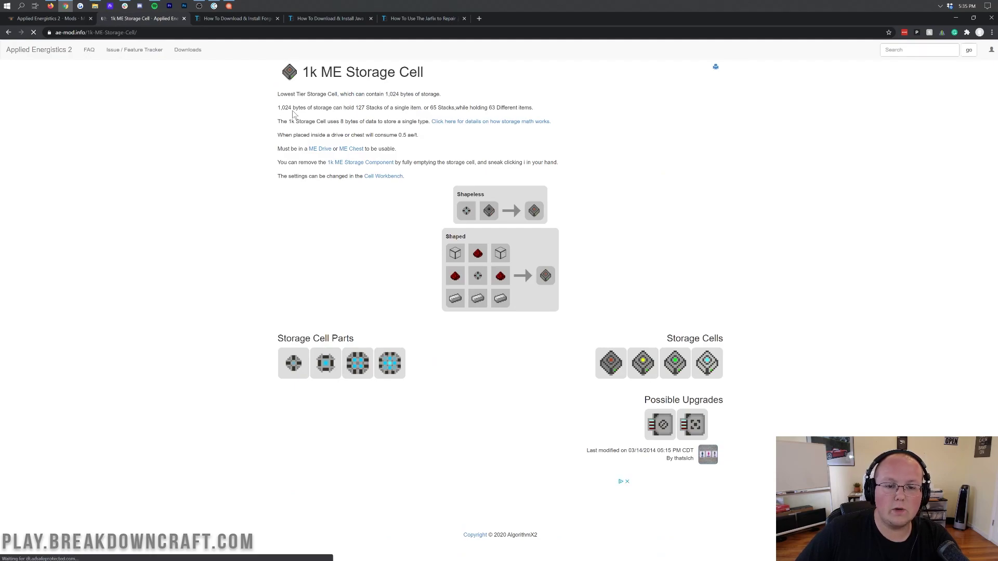
drag(278, 108, 532, 108)
click(391, 107)
click(488, 108)
click(558, 152)
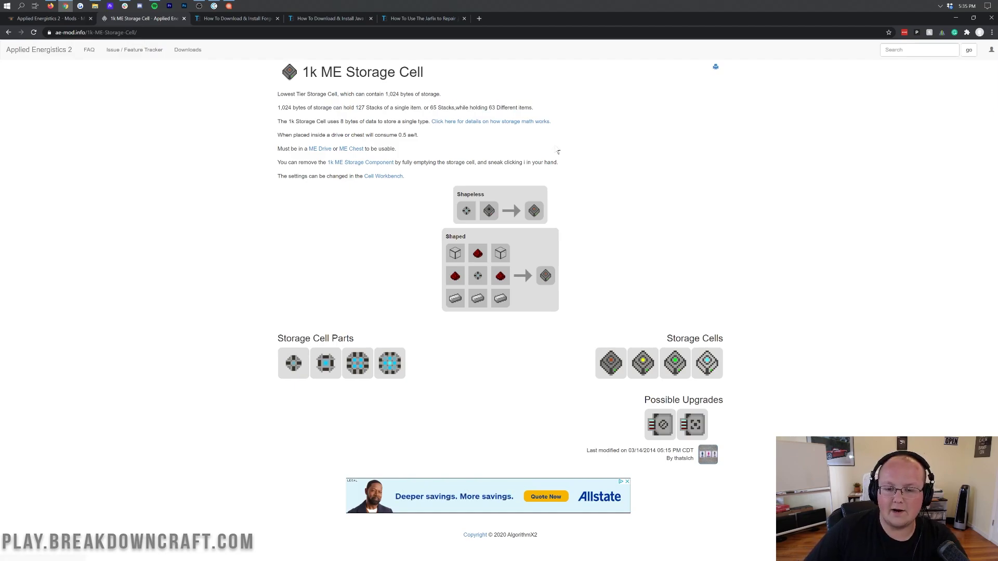
key(alt+Left)
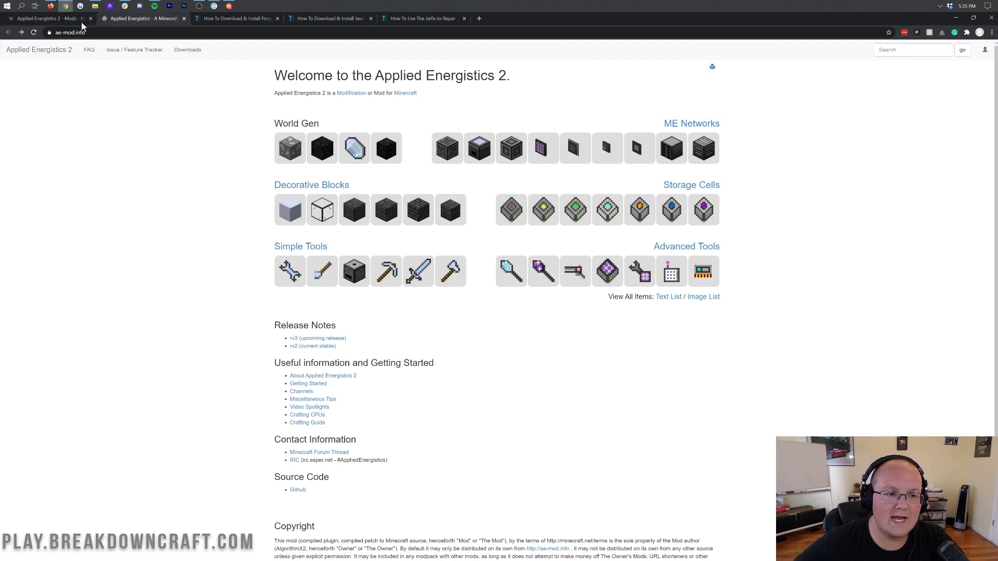
click(184, 18)
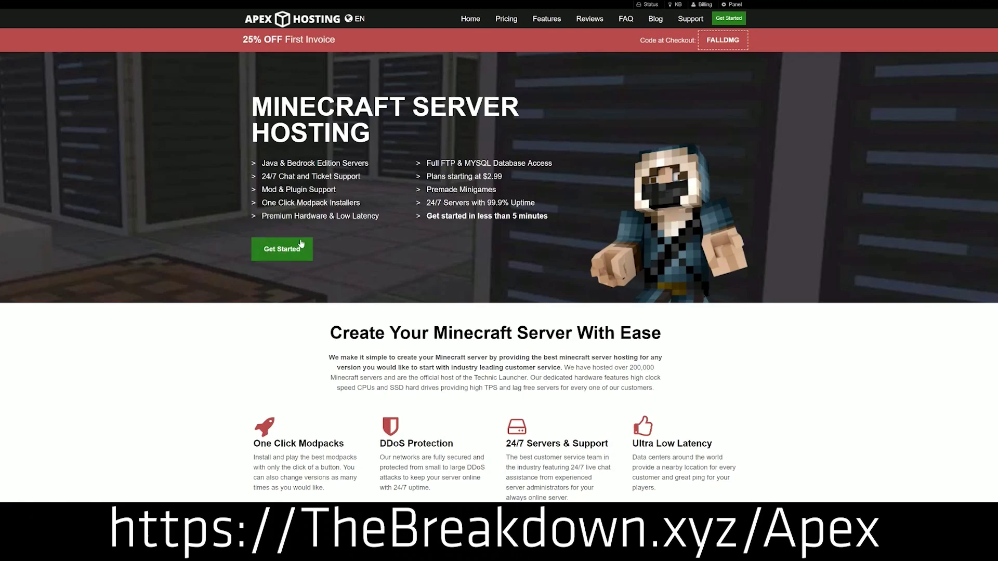
Review the feature list on the Apex Hosting page and the JAR file setting in its server panel.
scroll(385, 260, down, 4)
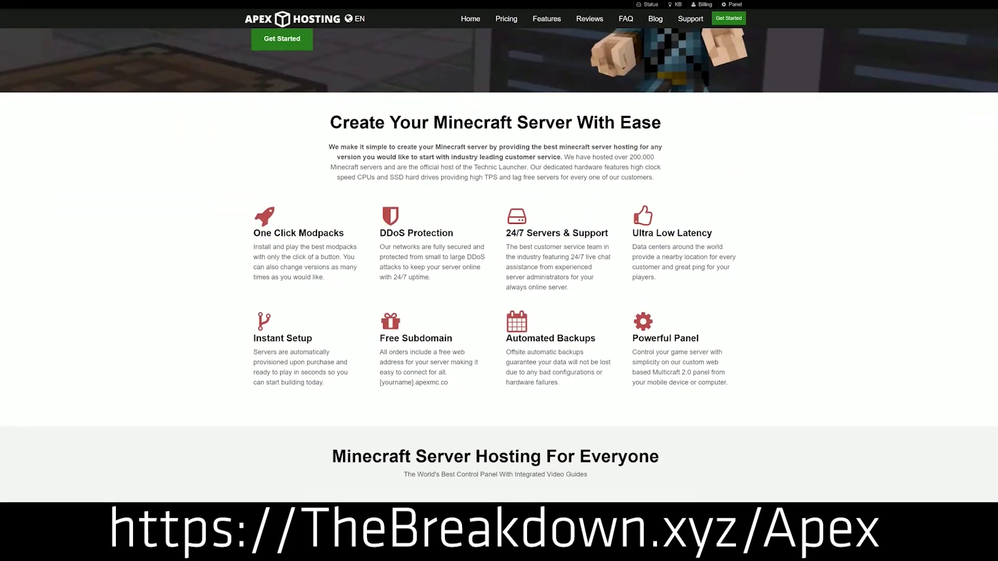
drag(253, 233, 611, 238)
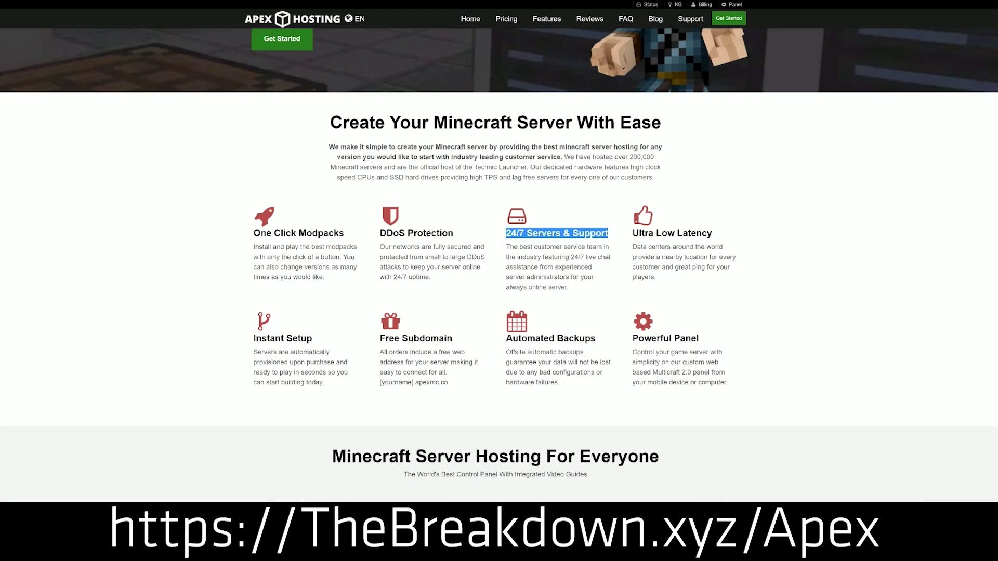
drag(506, 338, 603, 383)
click(466, 342)
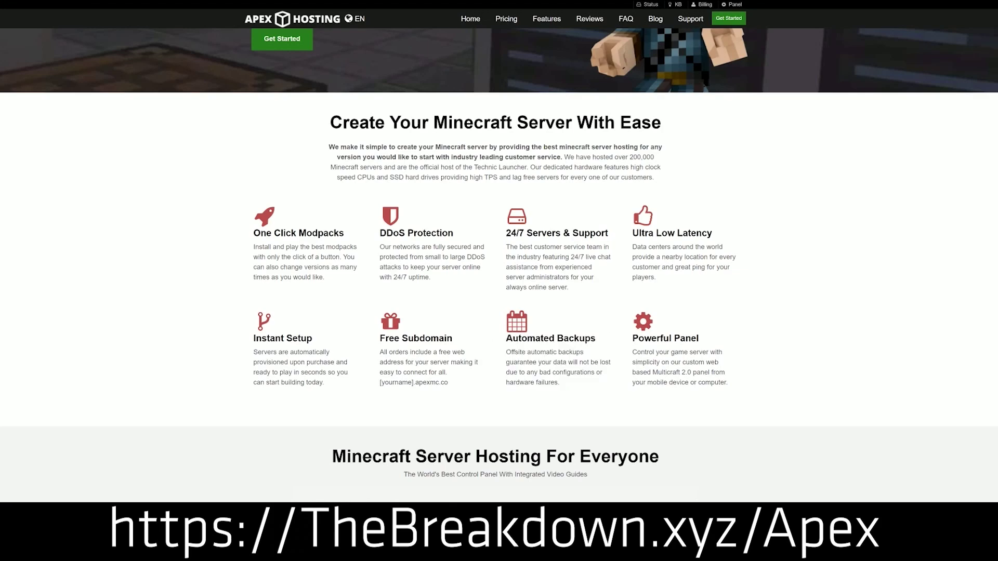
drag(331, 384, 254, 336)
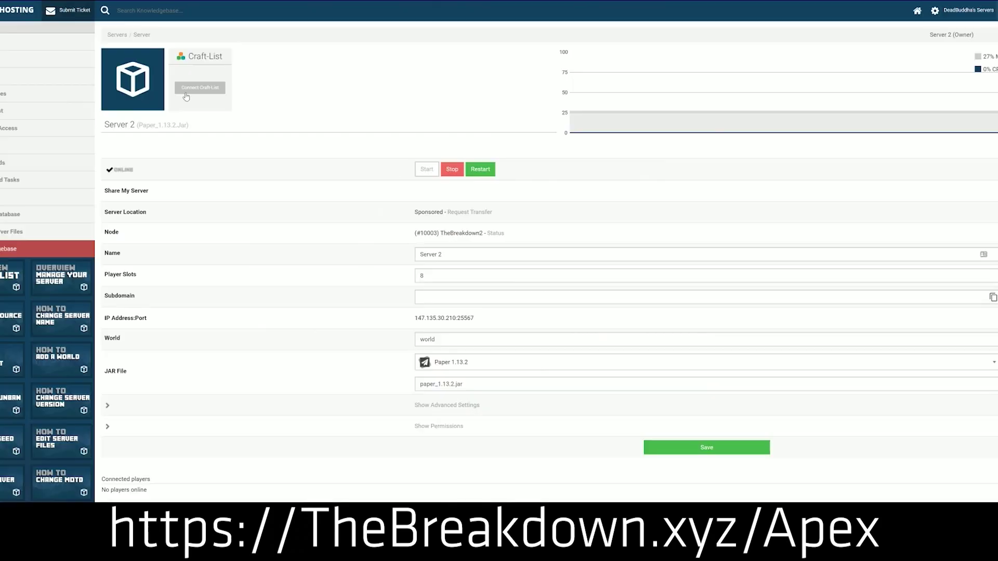
click(468, 366)
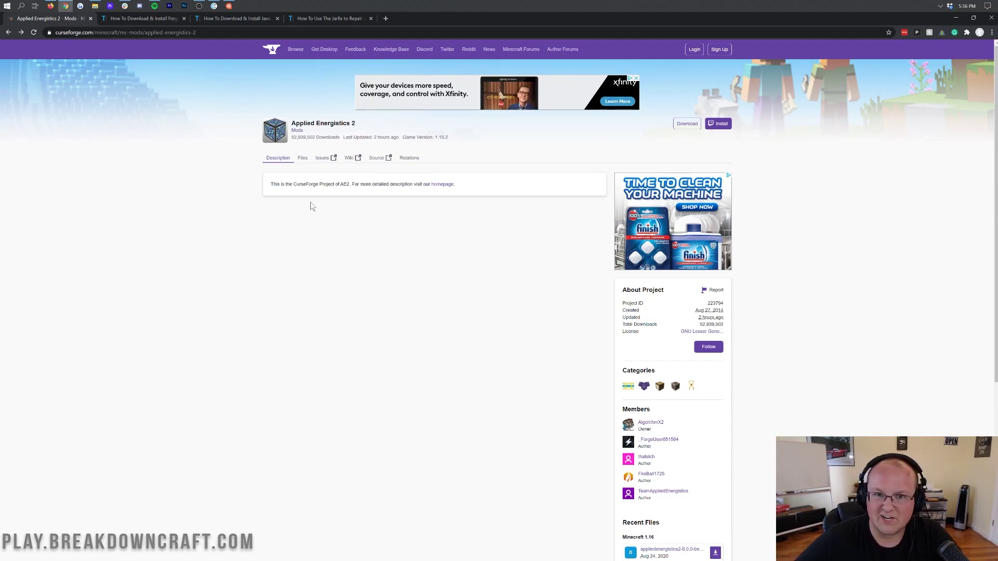
Visit the mod's homepage from its CurseForge description and return to the project page.
click(447, 185)
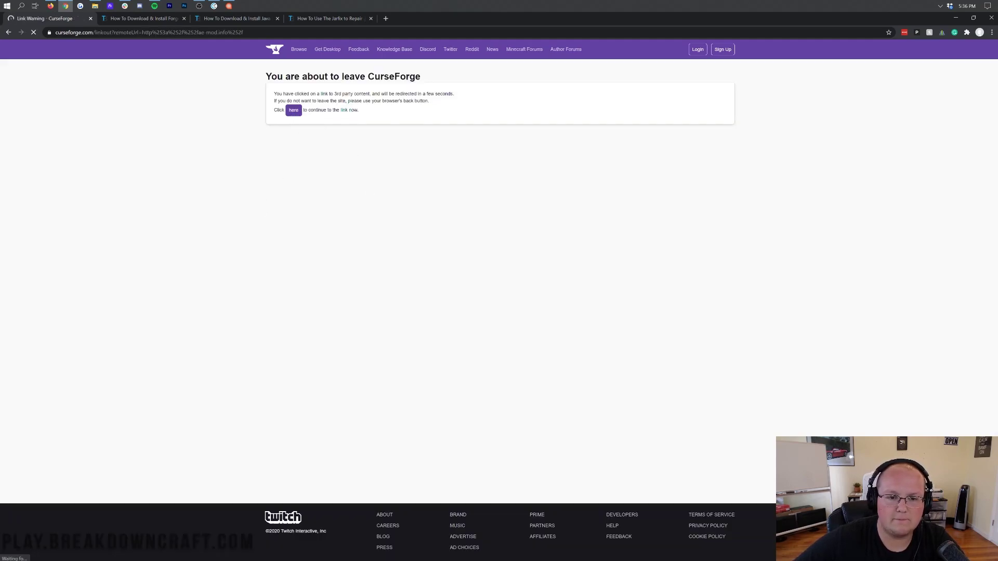
click(293, 110)
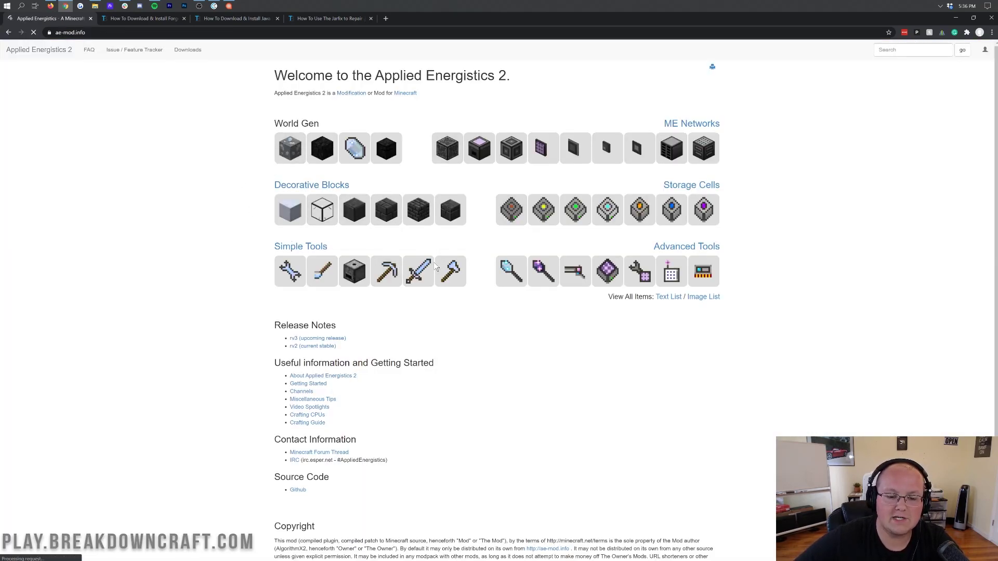
scroll(434, 268, down, 3)
scroll(191, 164, up, 3)
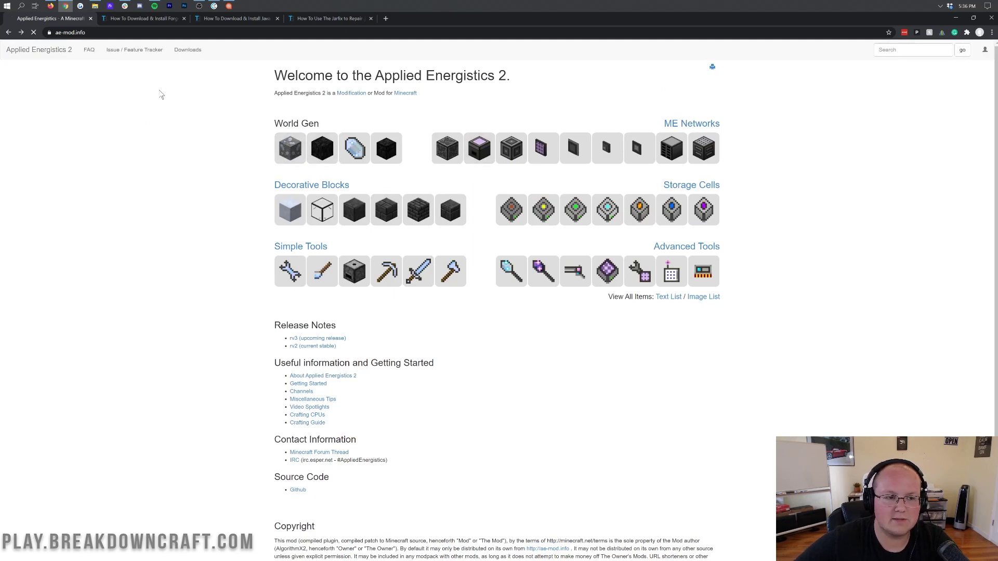
key(alt+Left)
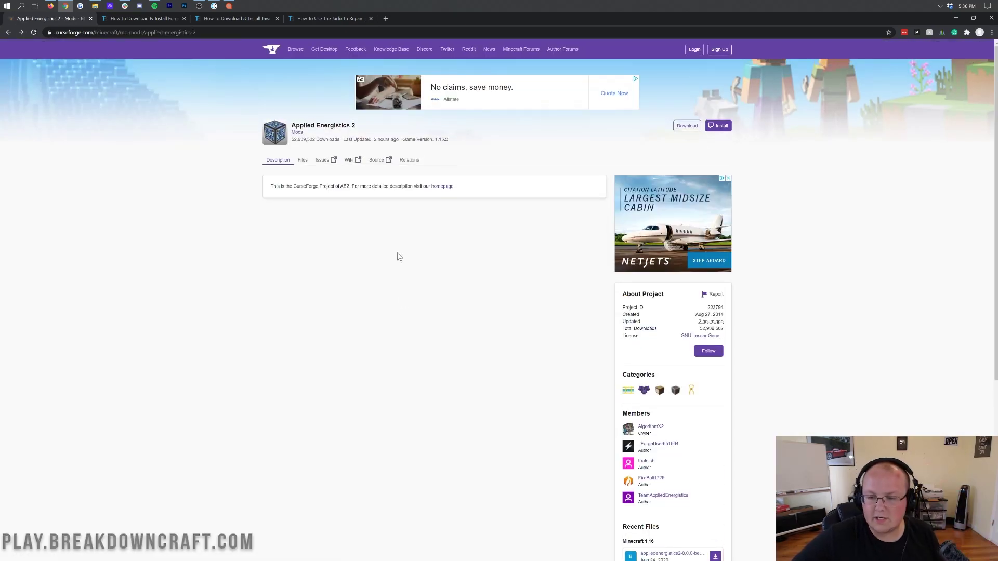
Download the appliedenergistics2-8.1.0 alpha file for Minecraft 1.16 from the recent files and keep it despite the browser warning.
scroll(748, 235, down, 5)
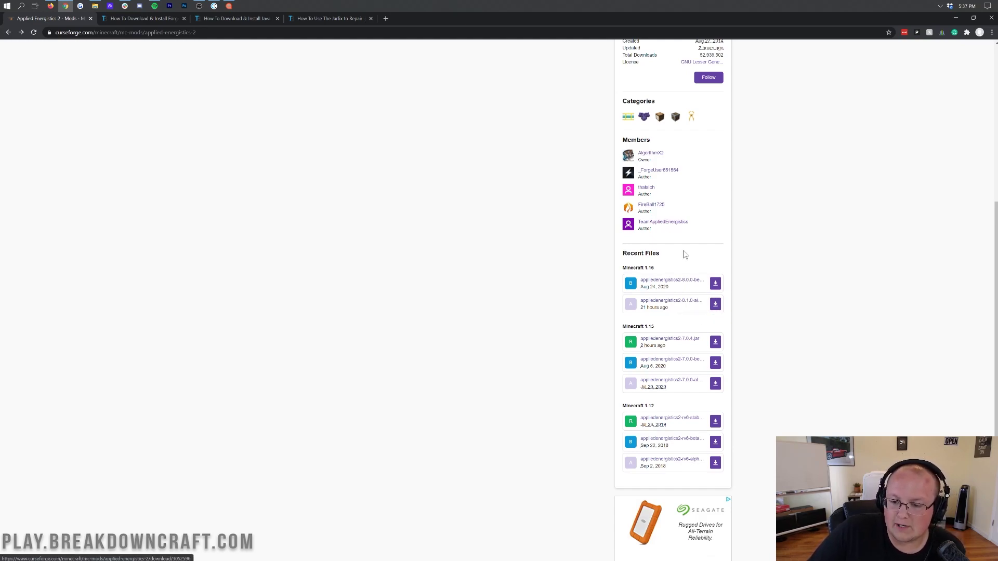
click(719, 308)
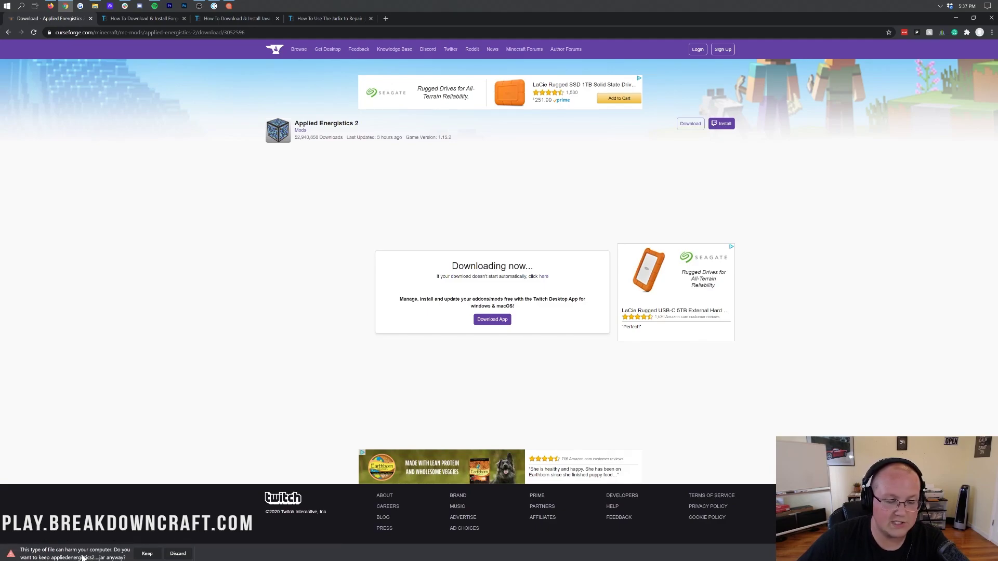
click(147, 554)
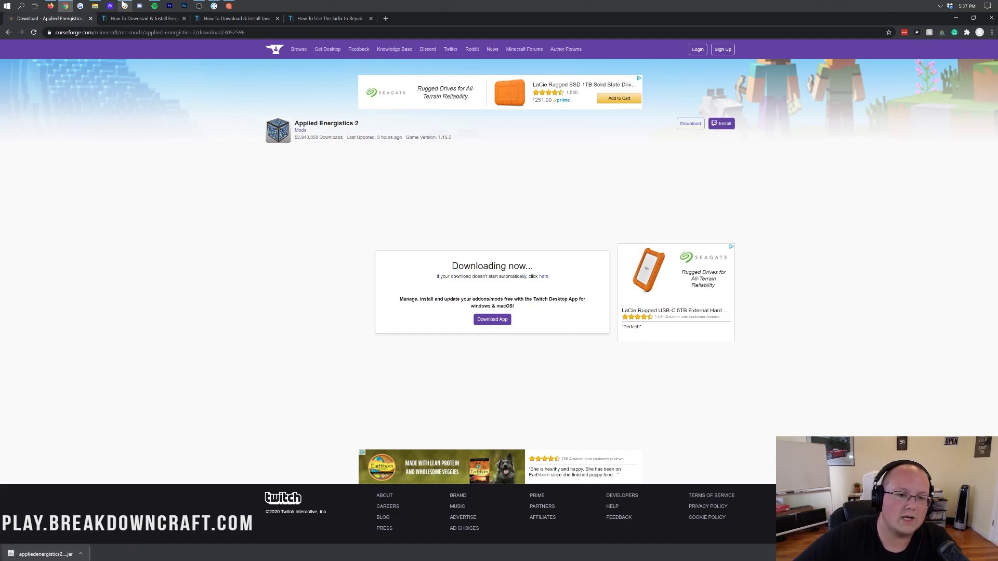
Open the Forge installation guide on TheBreakdown.xyz and follow its Download Forge link to the Forge files page.
click(136, 20)
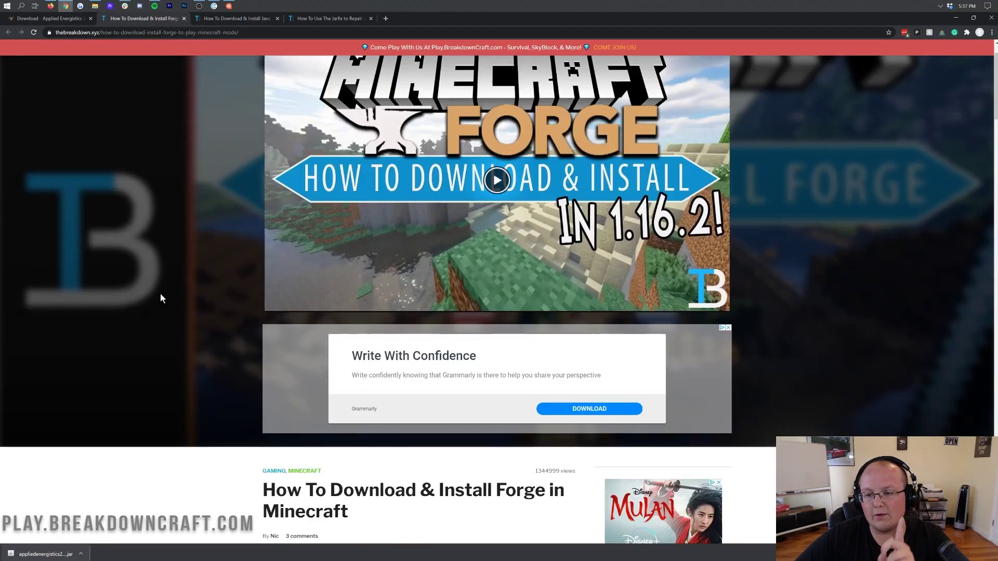
scroll(160, 295, up, 1)
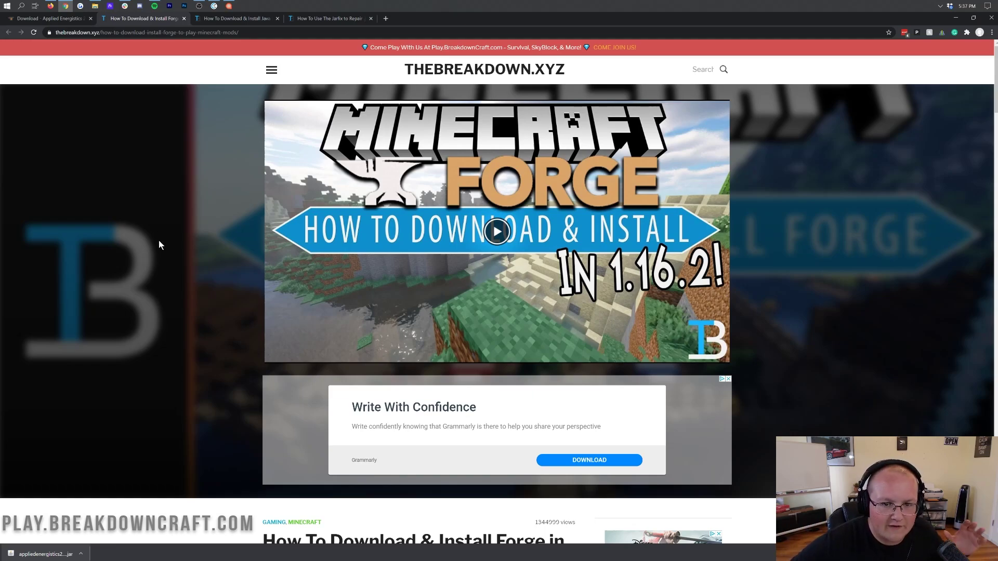
scroll(352, 270, down, 6)
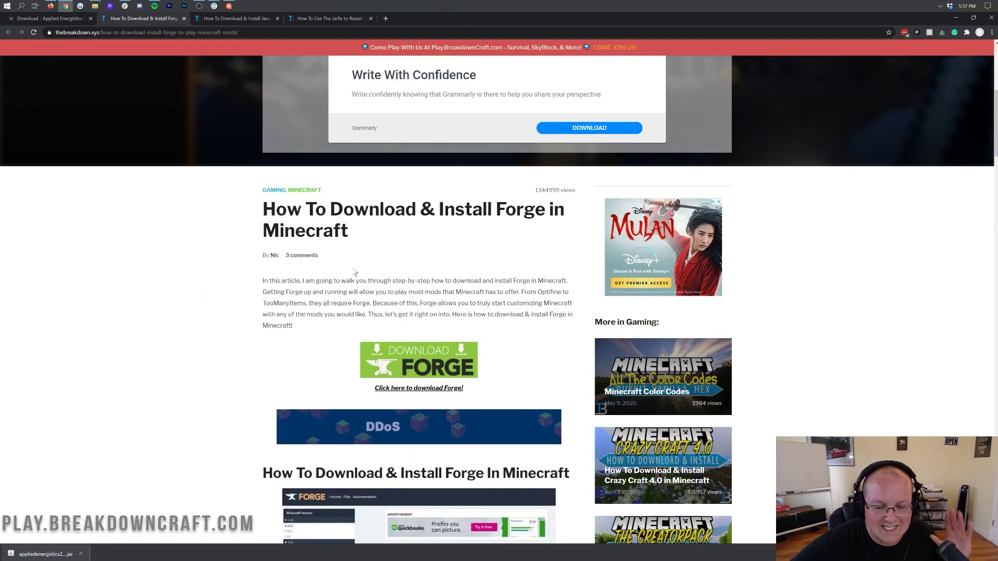
scroll(354, 272, down, 4)
scroll(352, 271, up, 10)
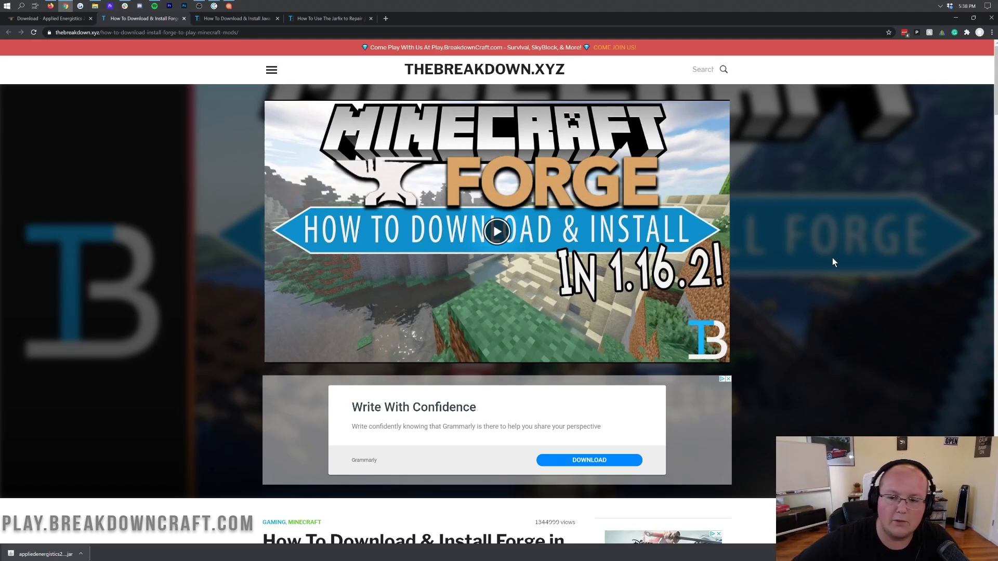
scroll(526, 245, down, 8)
scroll(526, 245, down, 1)
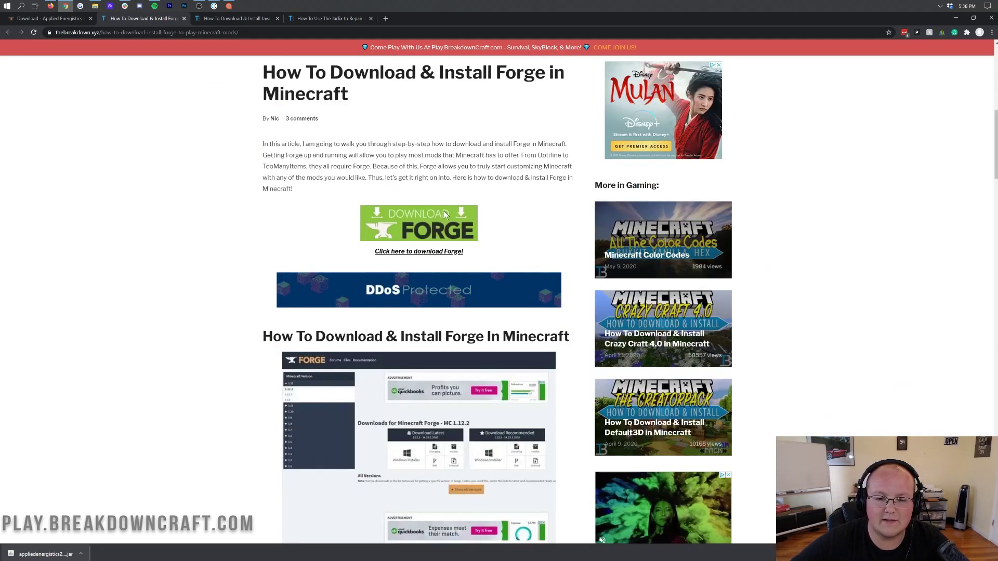
click(425, 226)
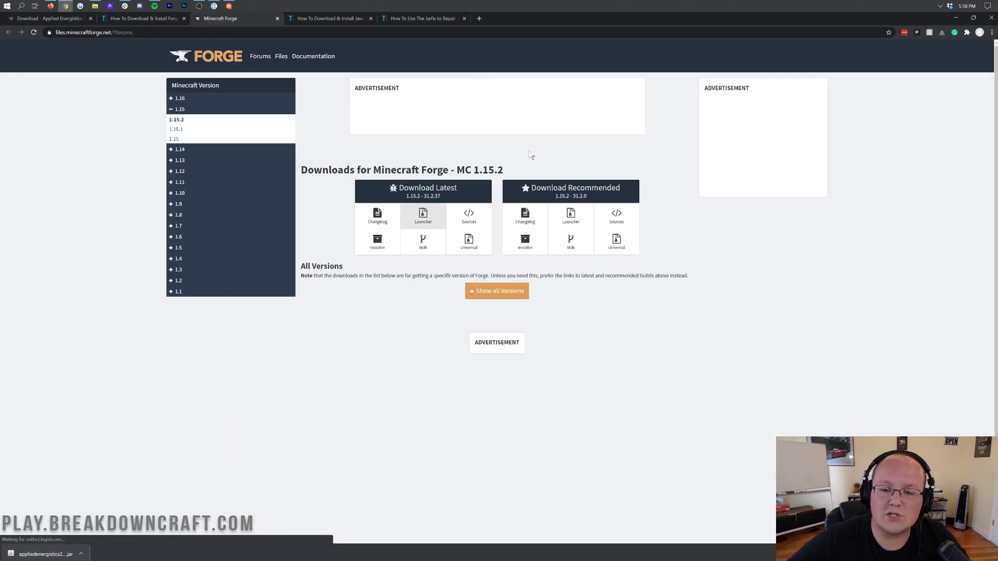
Show the Forge downloads for Minecraft version 1.16.2.
drag(514, 172, 457, 171)
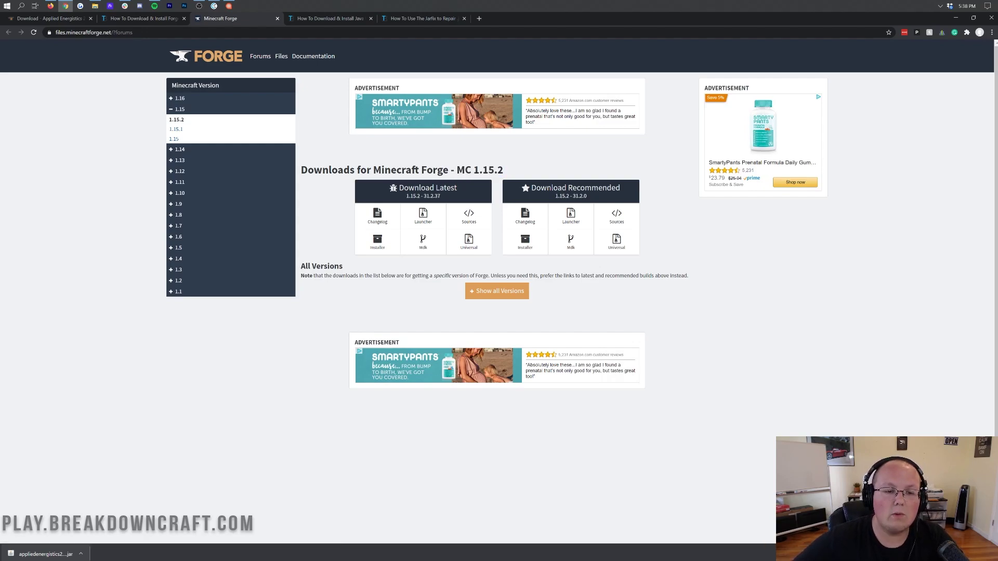
click(183, 99)
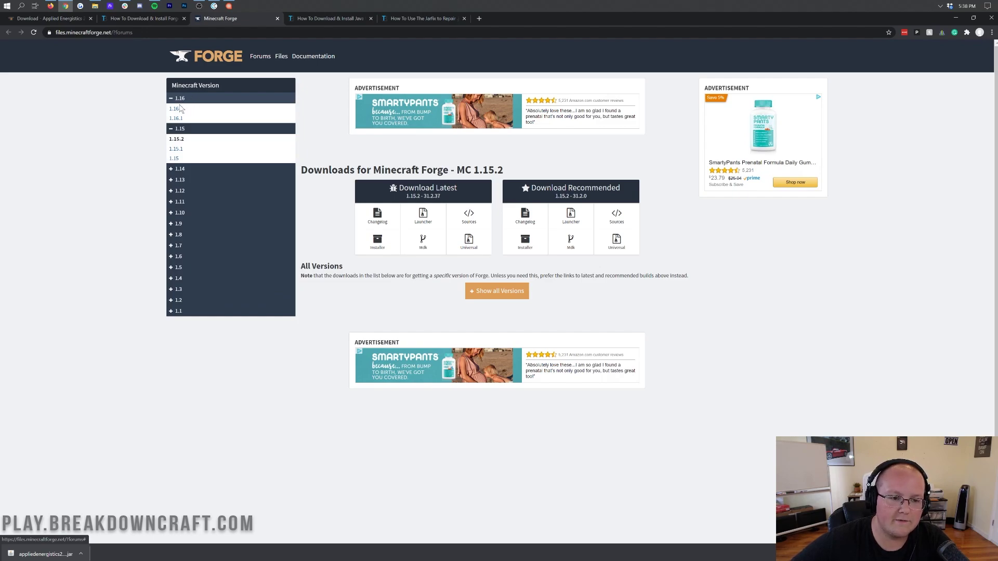
click(176, 110)
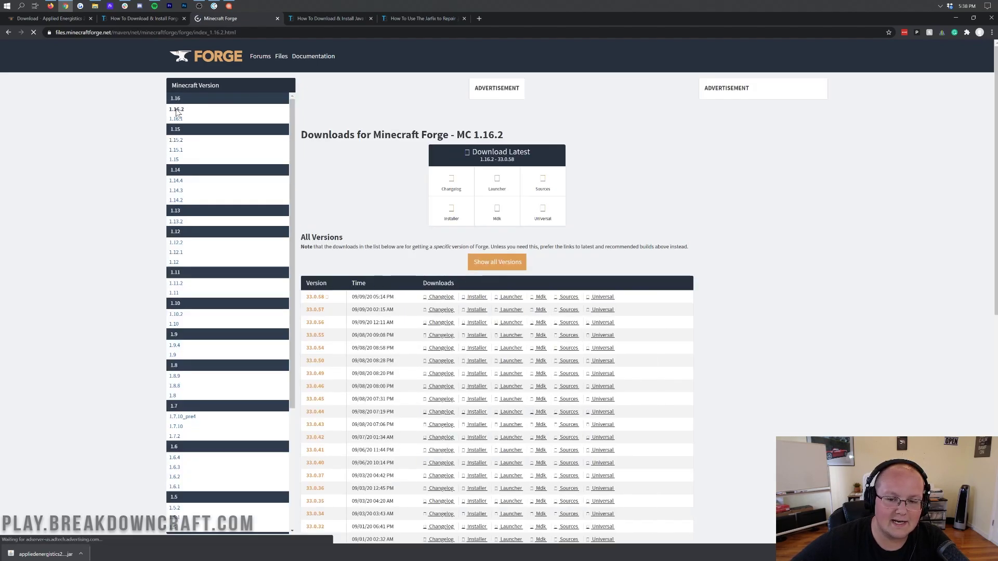
drag(457, 171, 513, 167)
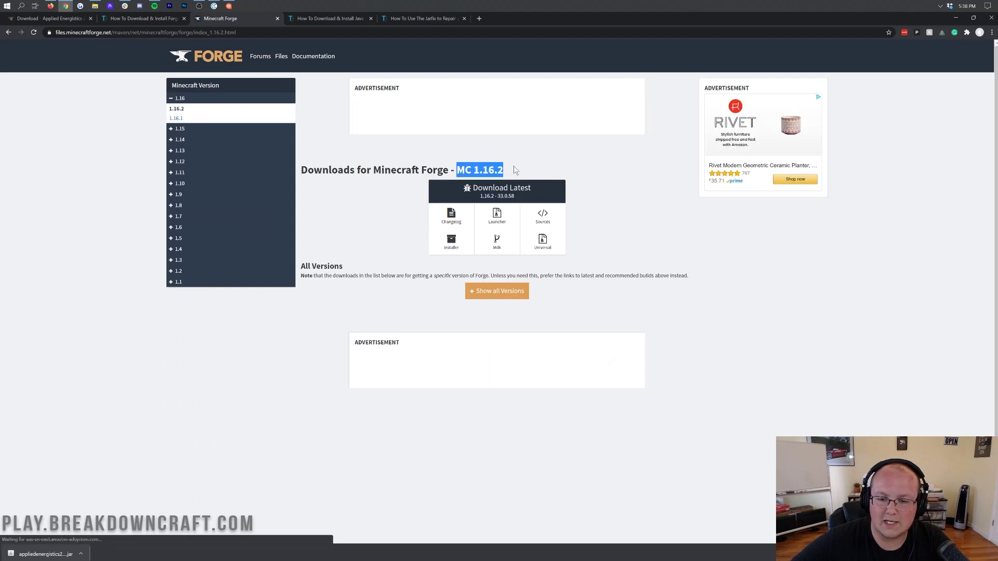
click(514, 166)
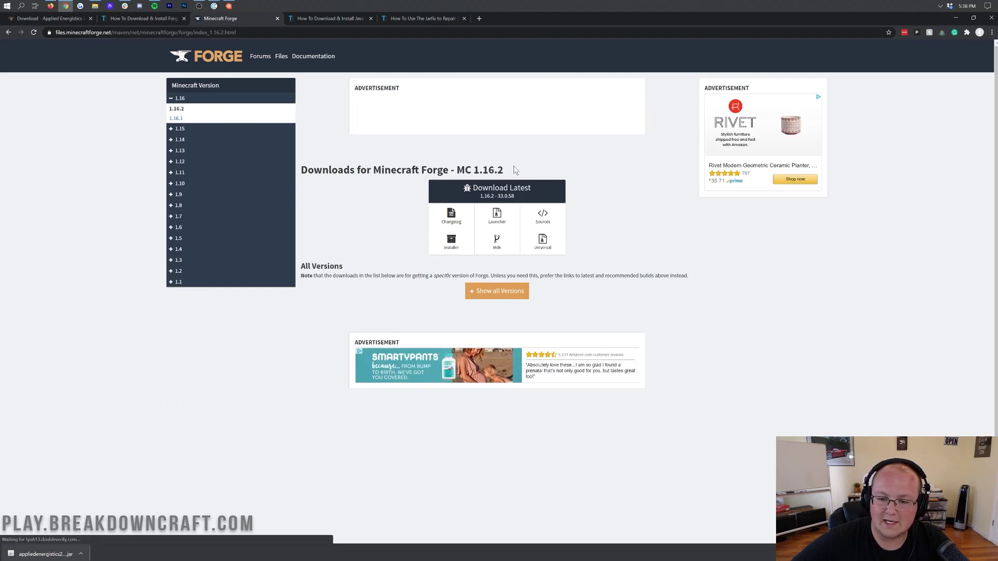
Download the latest Forge 1.16.2 installer, skipping the advertisement page, and keep the jar file.
click(450, 248)
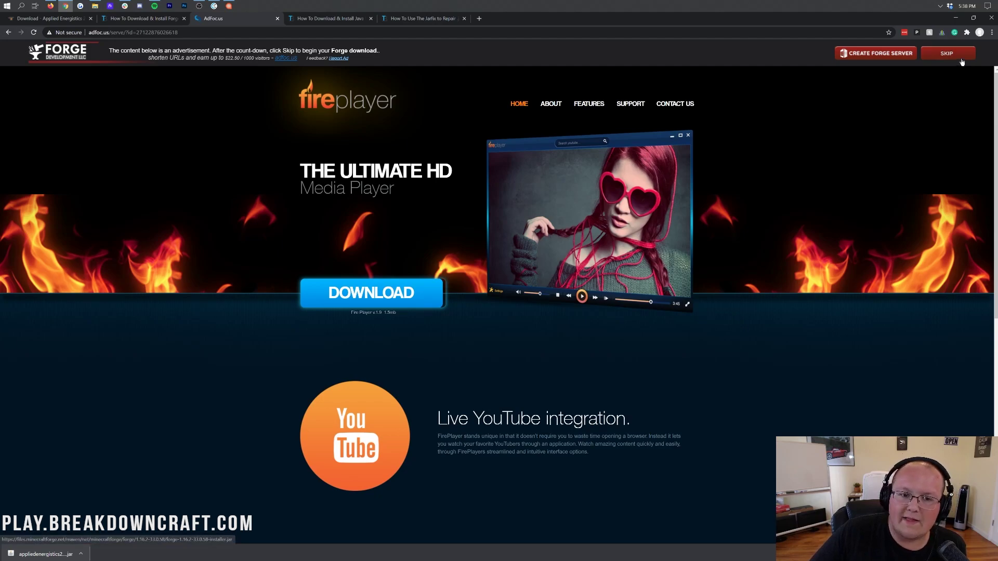
click(961, 63)
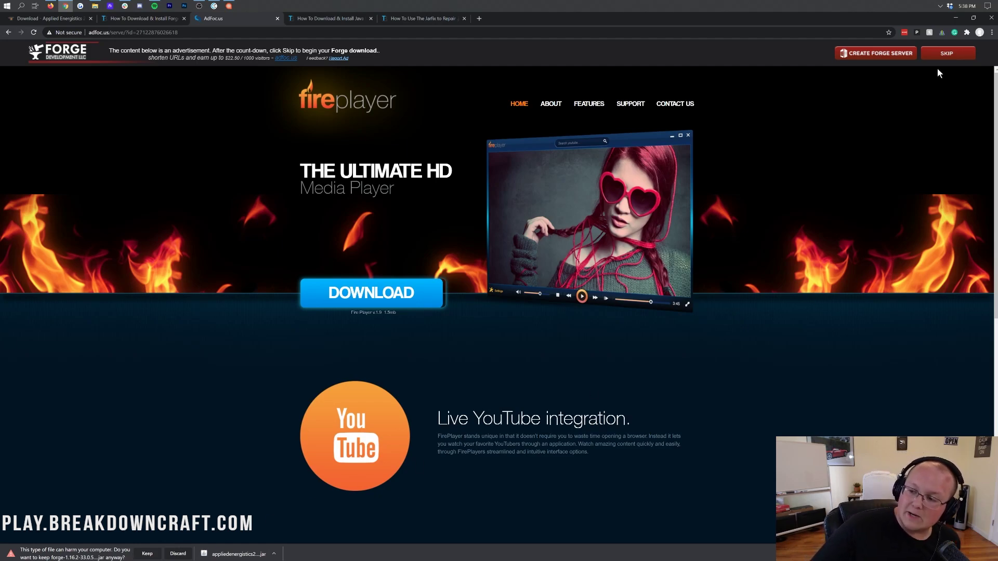
click(143, 555)
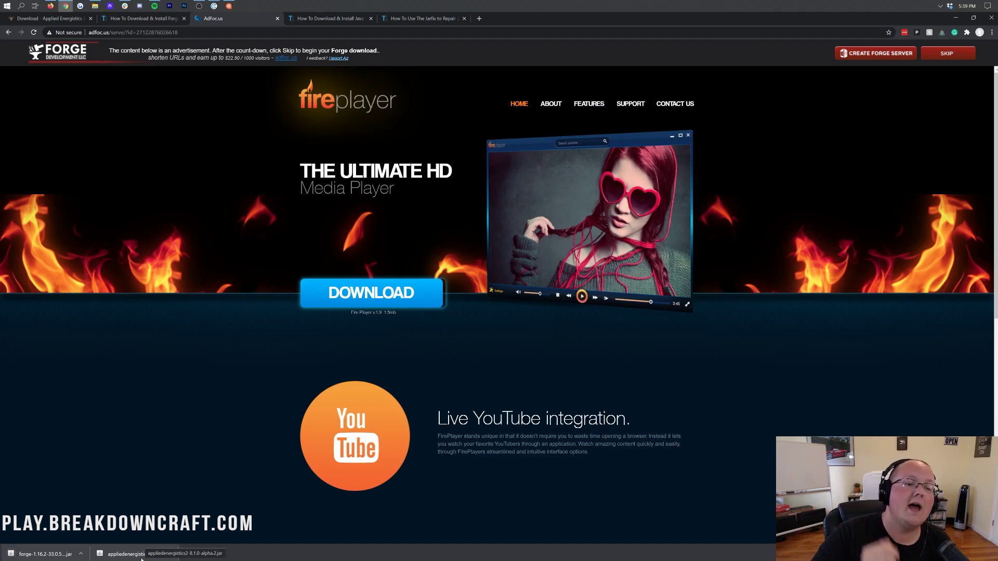
Minimize the browser and place the Forge and Applied Energistics jar files side by side on the desktop.
click(295, 20)
click(956, 18)
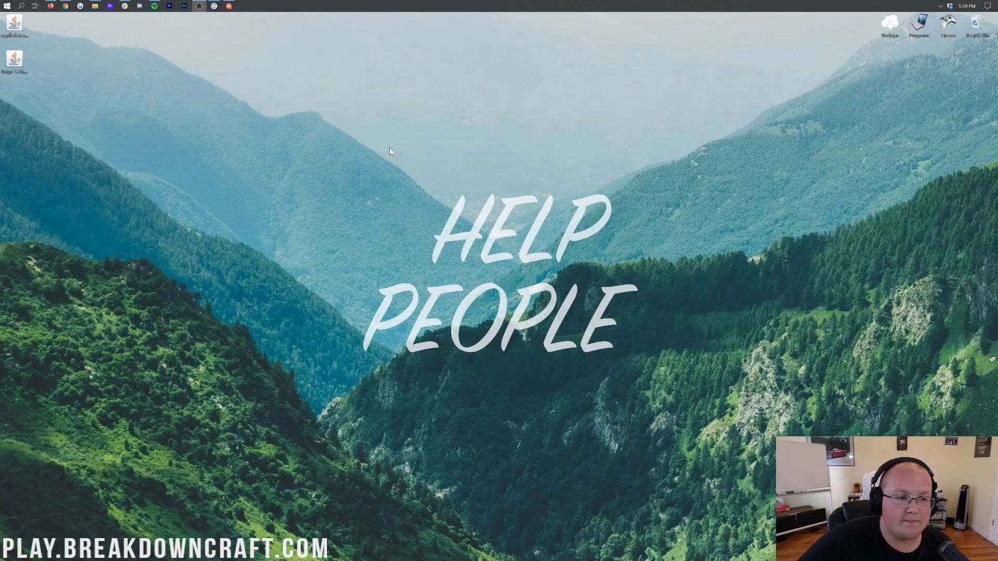
drag(26, 68, 319, 67)
drag(14, 32, 367, 70)
click(305, 67)
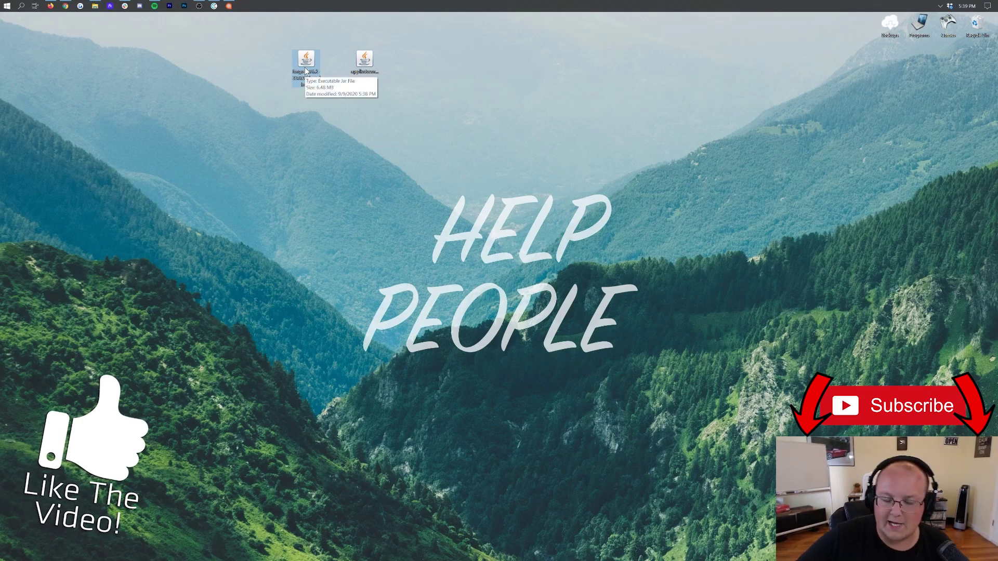
right_click(305, 57)
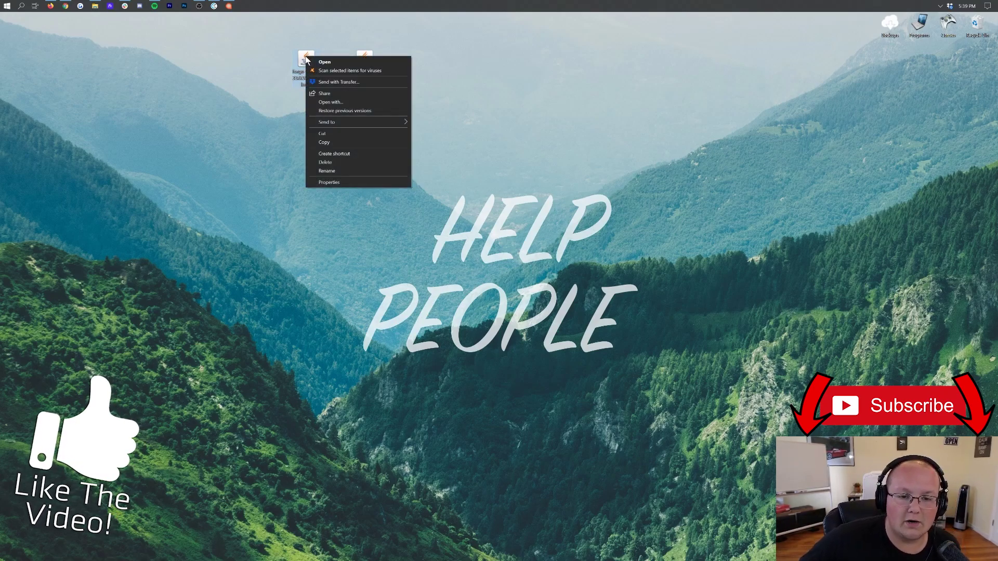
click(333, 103)
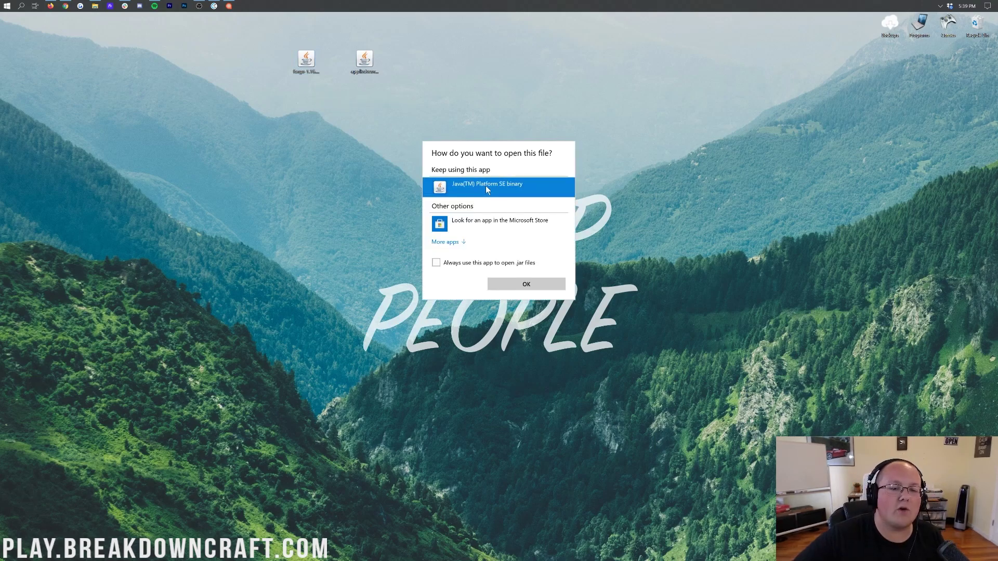
click(337, 125)
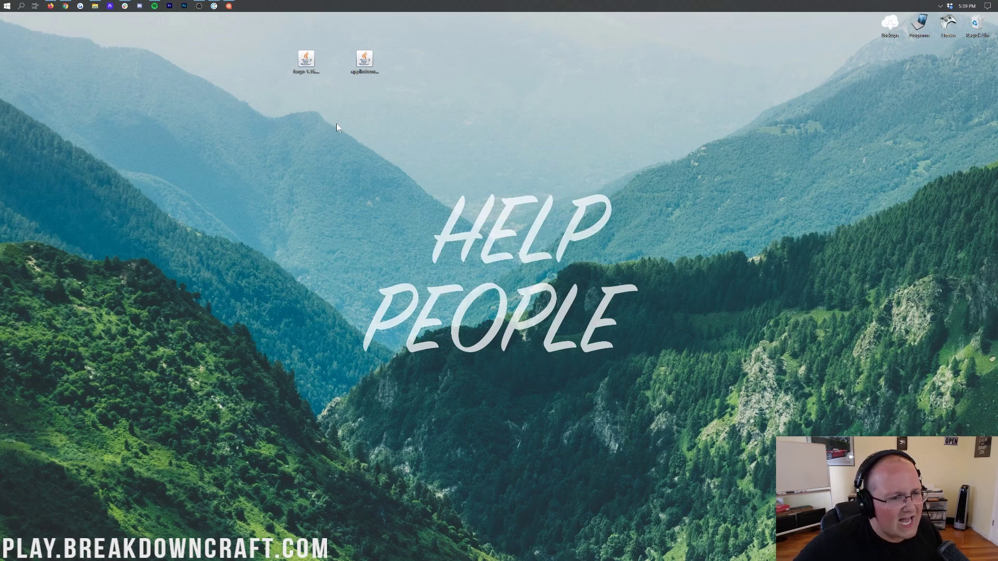
Search the computer for the Downloads folder, check its contents for the jar files, and close the folder.
click(2, 5)
text(downl)
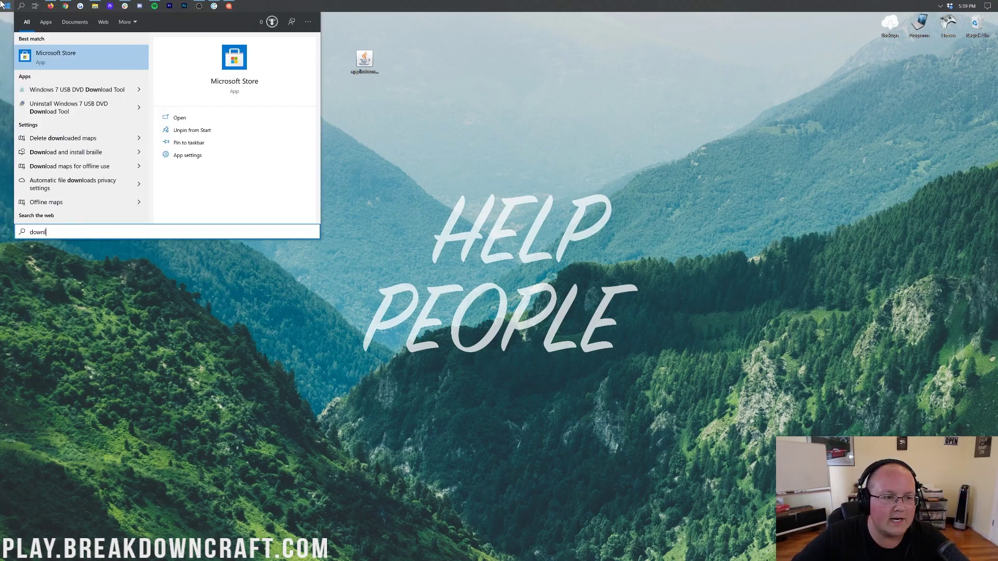
text(oad)
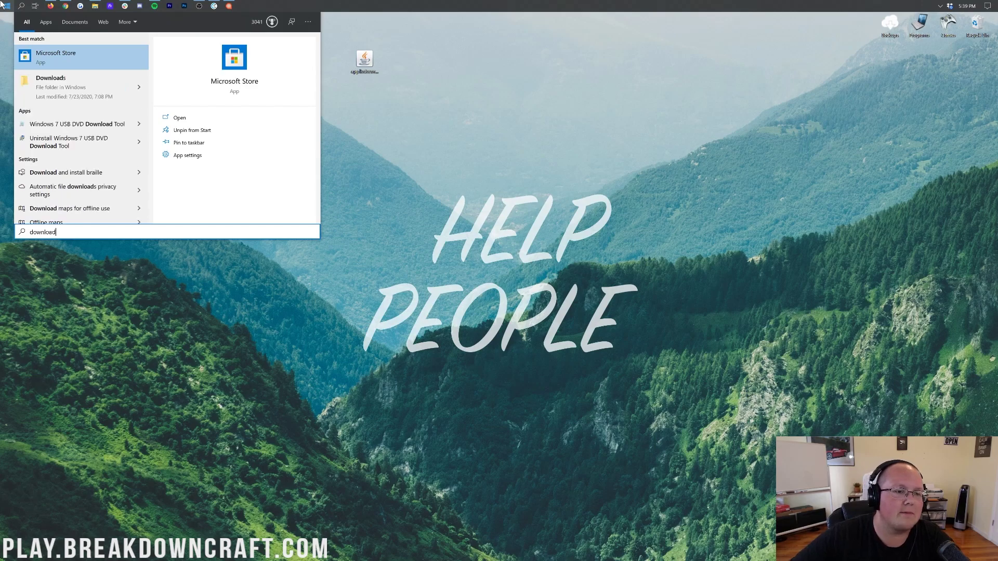
click(52, 82)
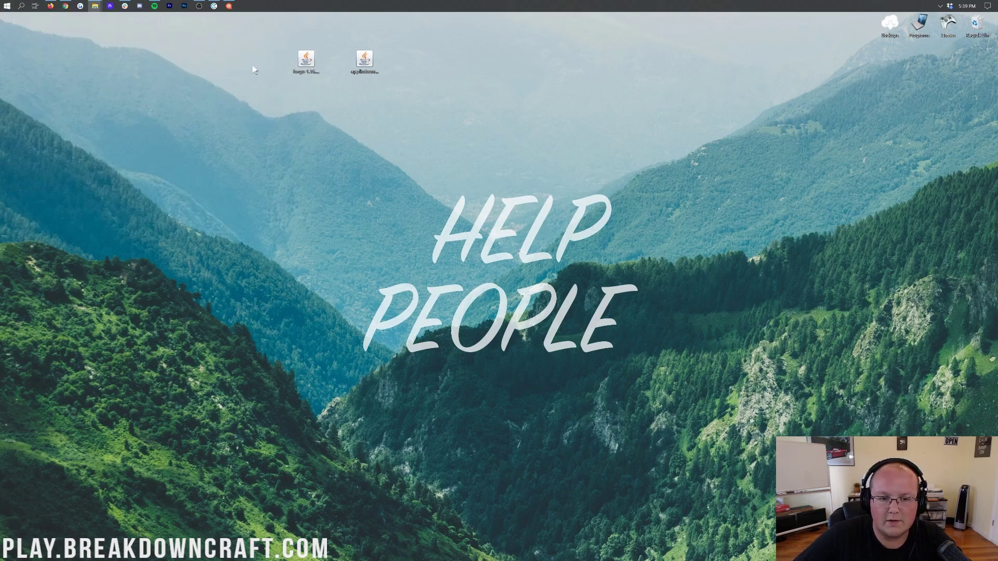
drag(246, 55, 386, 65)
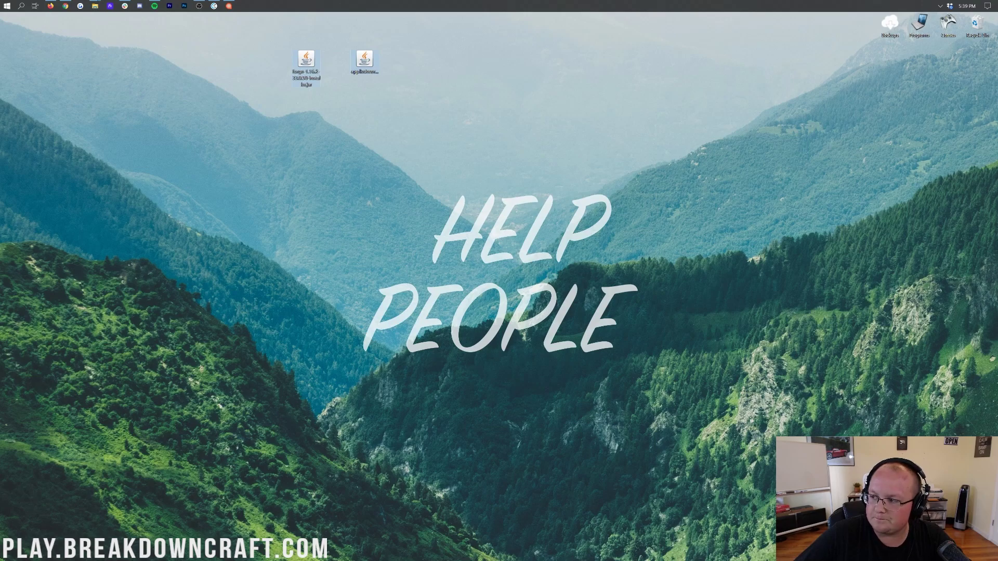
drag(231, 38, 387, 66)
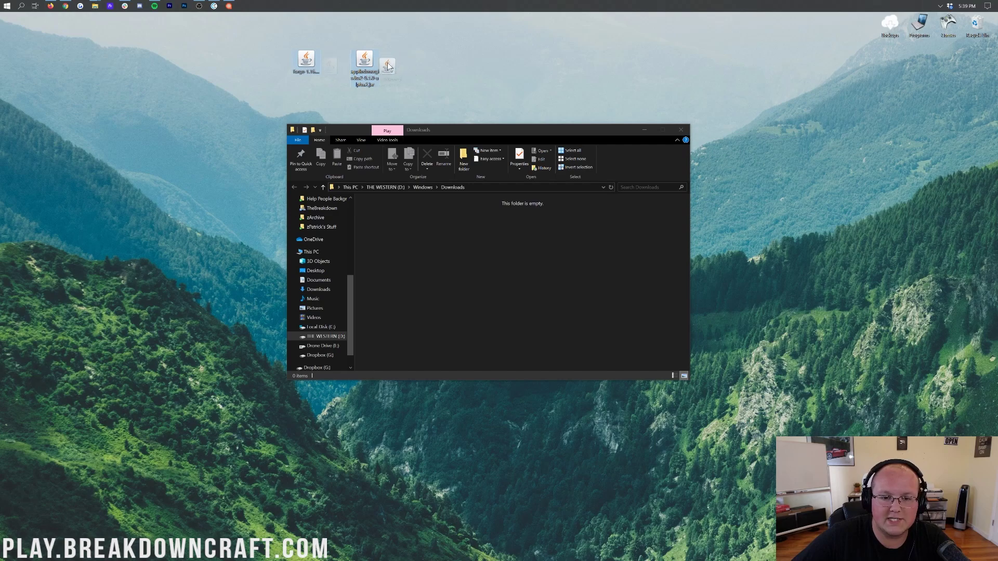
click(681, 130)
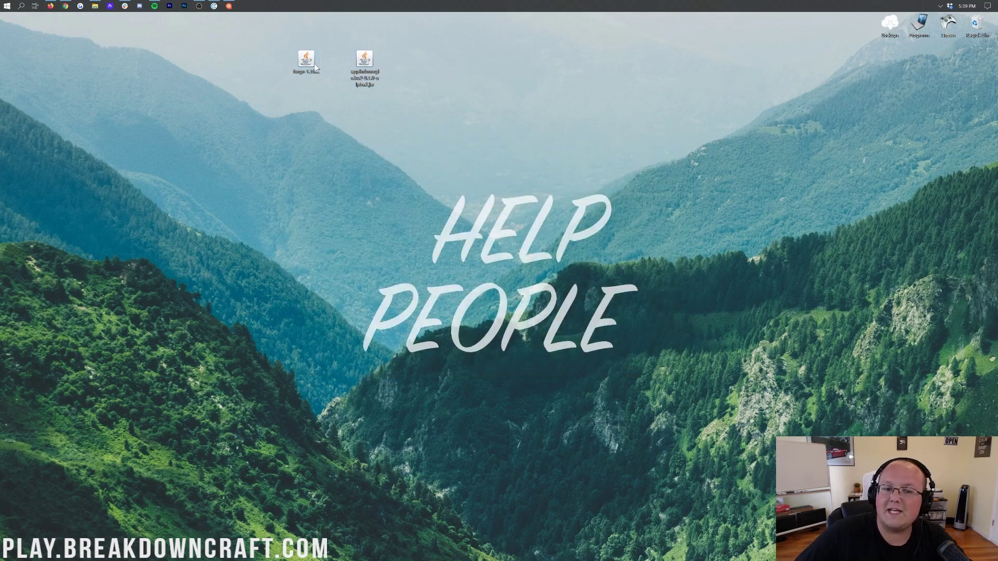
mouse_move(315, 66)
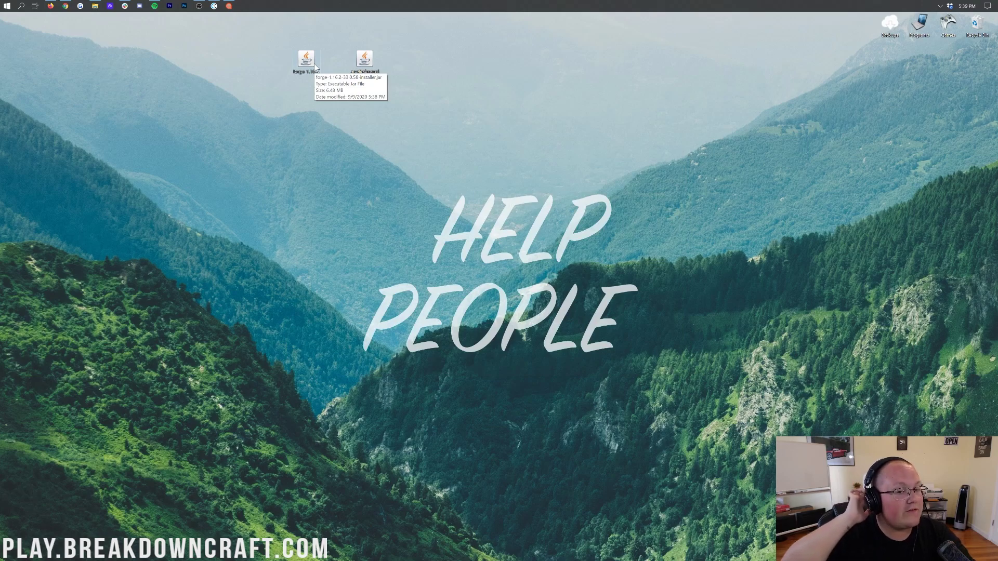
right_click(315, 66)
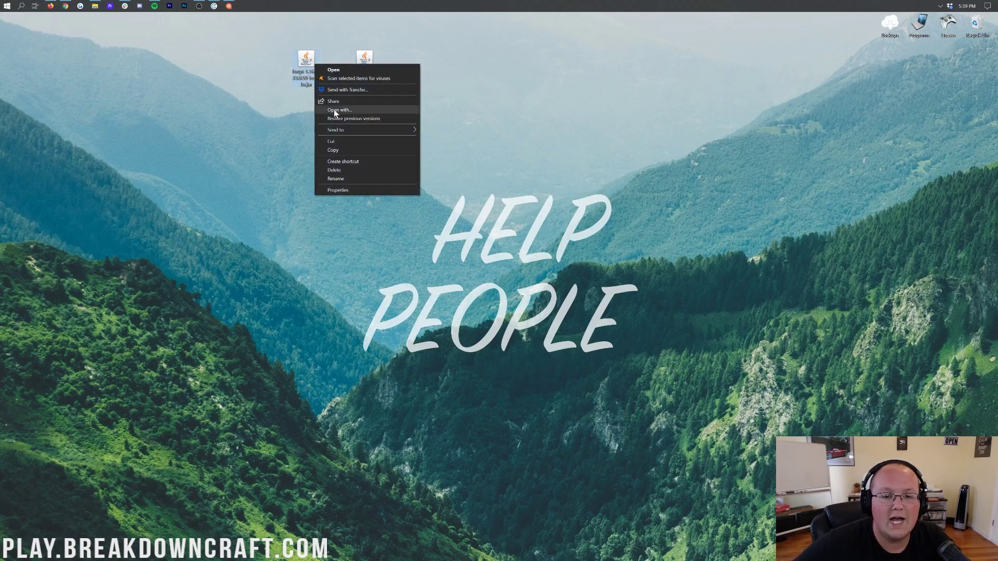
click(334, 109)
click(333, 178)
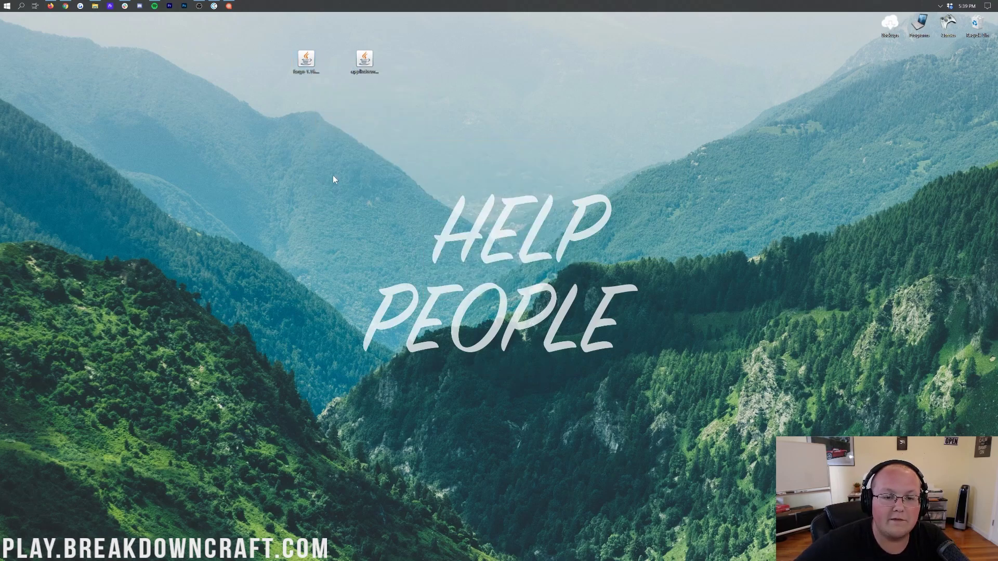
Switch to Chrome and read through the TheBreakdown.xyz guide on downloading and installing Java for Minecraft.
click(66, 5)
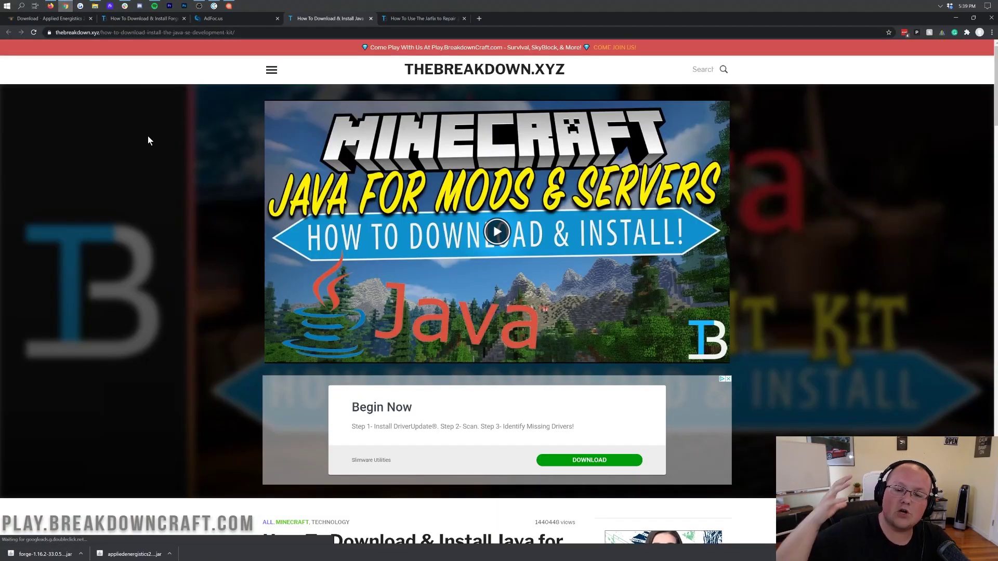
scroll(154, 138, down, 4)
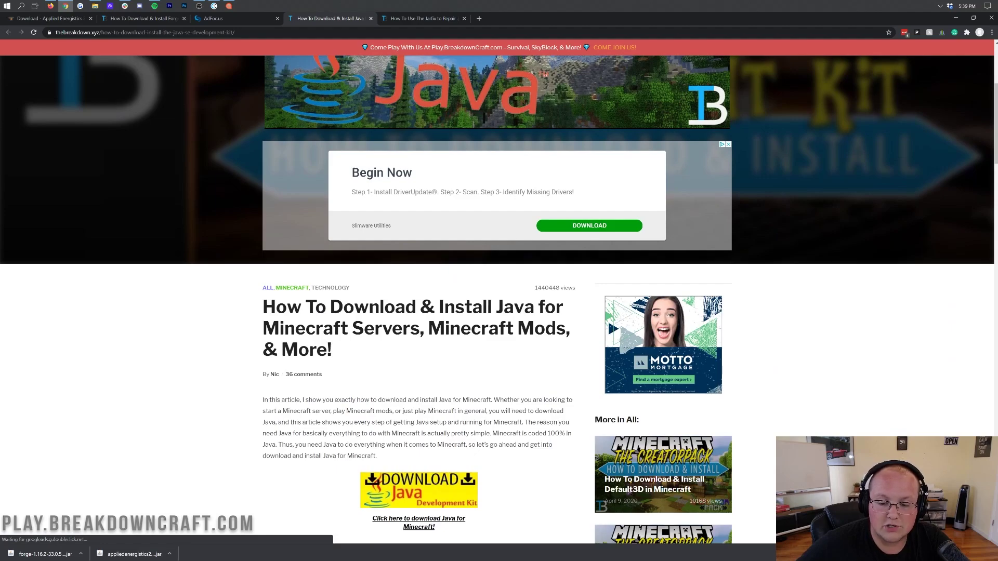
drag(428, 328, 566, 344)
click(566, 344)
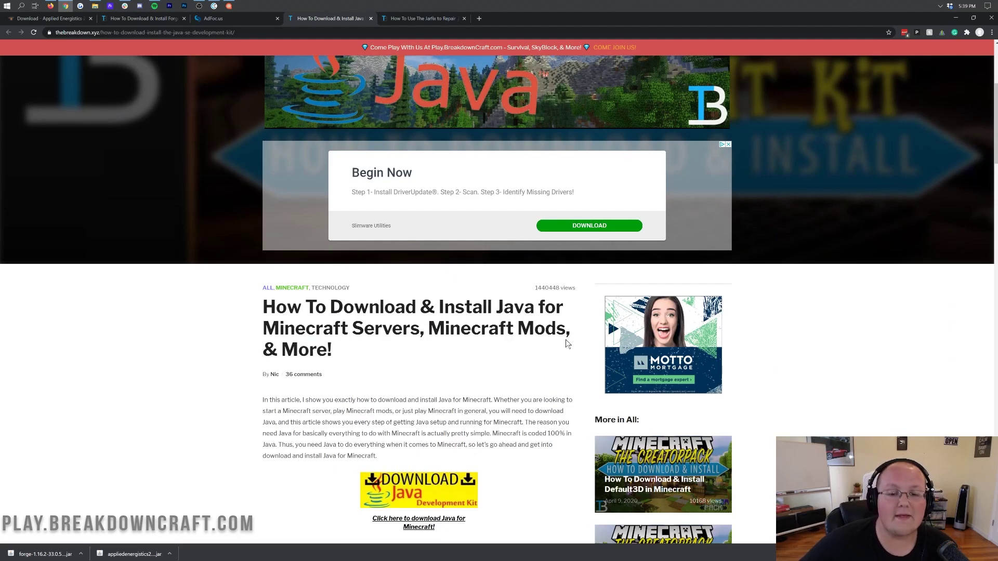
scroll(567, 344, down, 8)
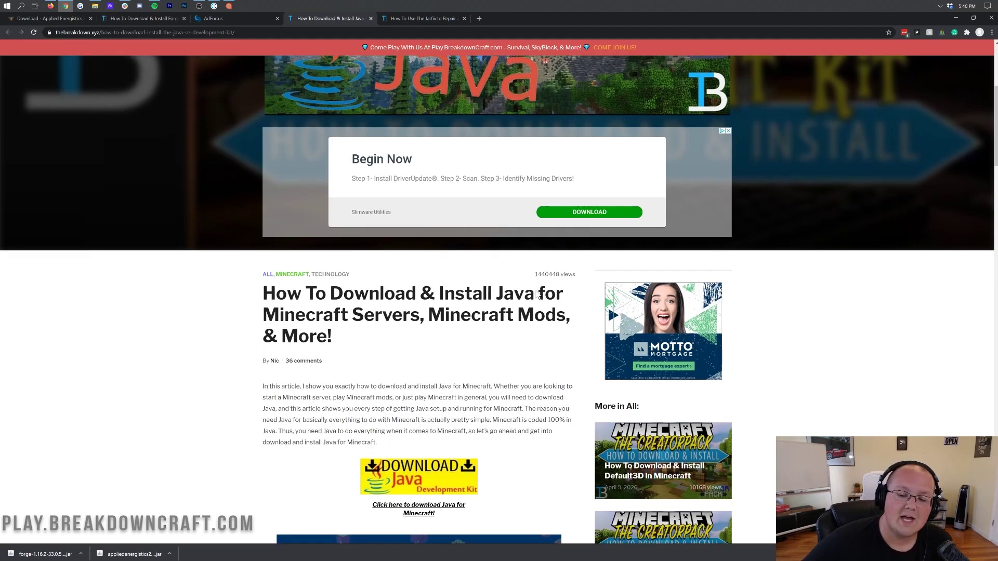
scroll(468, 257, down, 12)
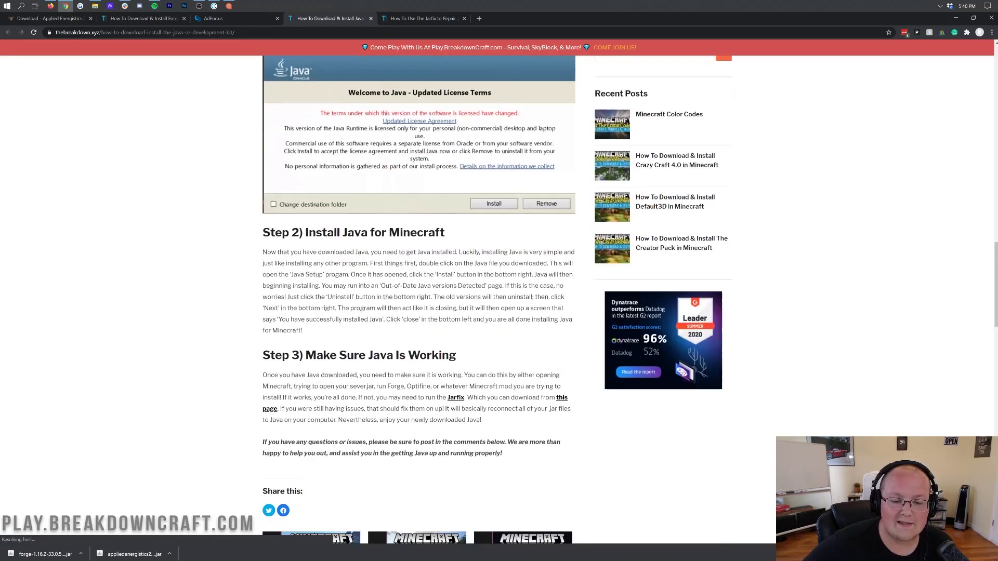
Read through the TheBreakdown.xyz guide on using the Jarfix to repair .jar files.
click(415, 16)
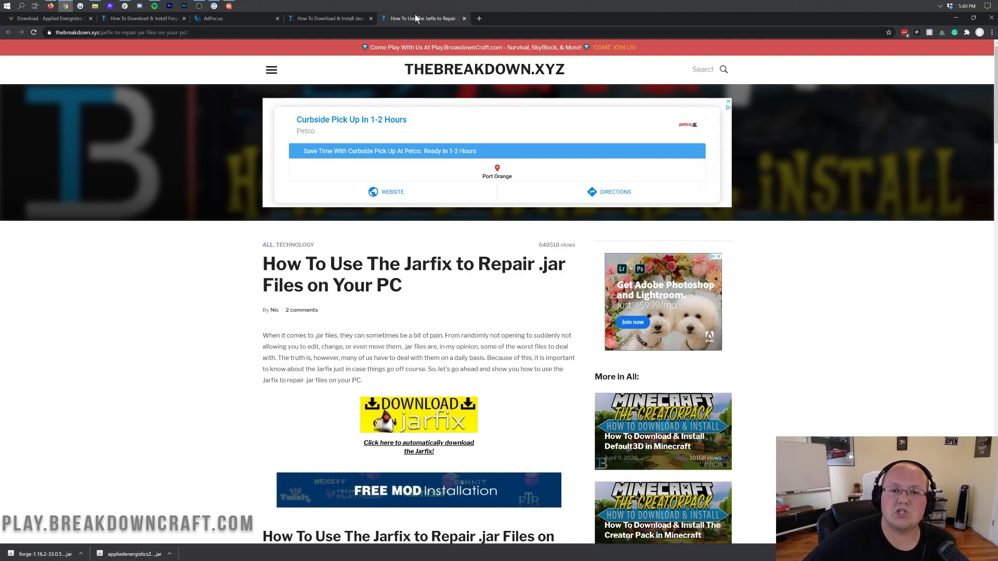
scroll(442, 135, down, 3)
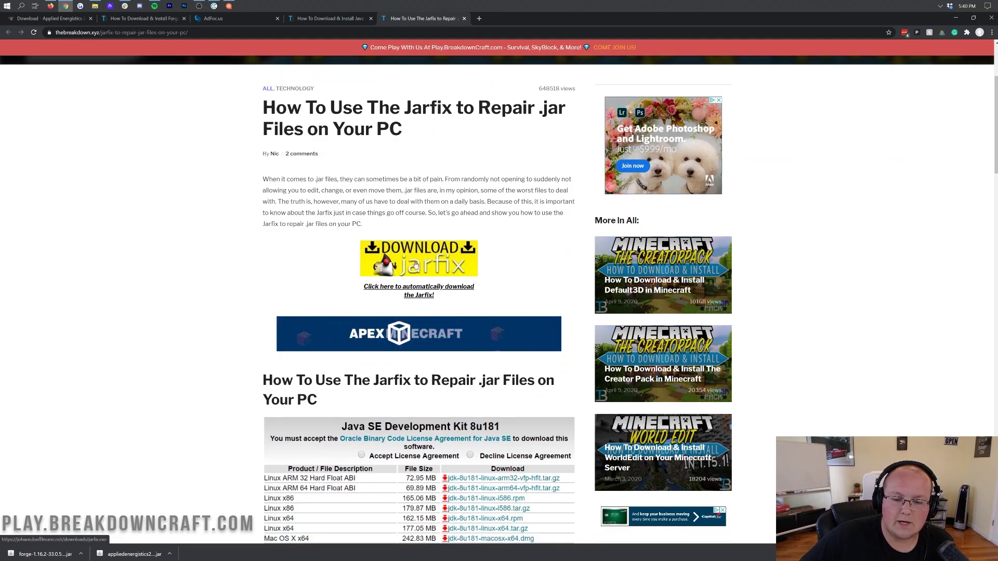
scroll(528, 155, down, 12)
scroll(368, 380, down, 2)
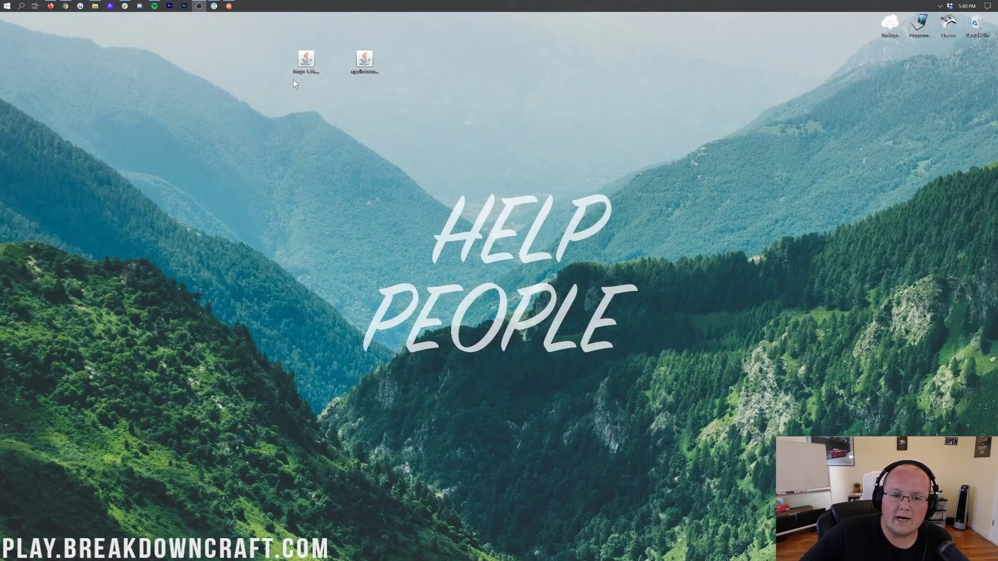
Run the Forge installer jar with Java(TM) Platform SE binary and install the client into the default .minecraft folder.
right_click(294, 68)
click(325, 116)
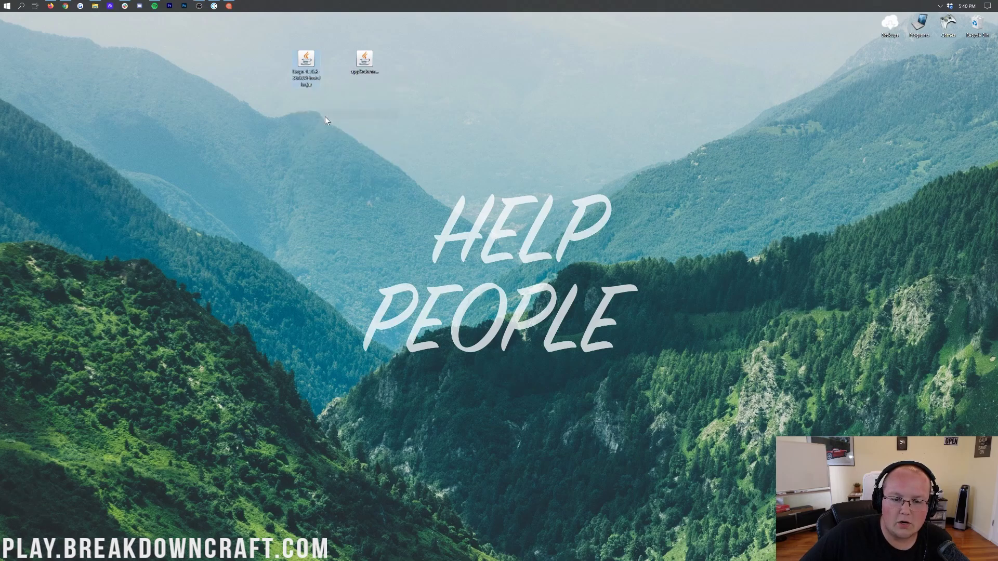
click(524, 285)
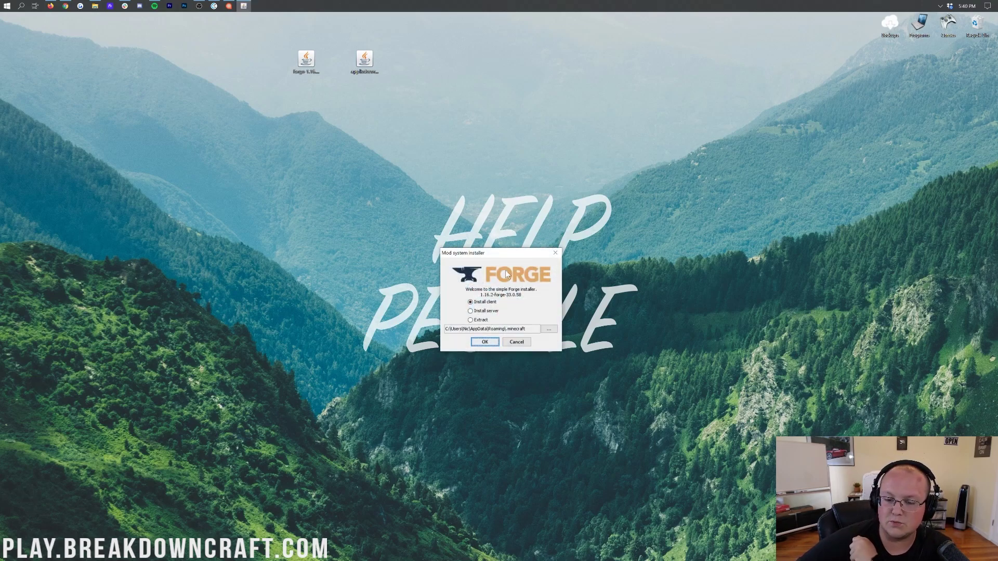
click(484, 341)
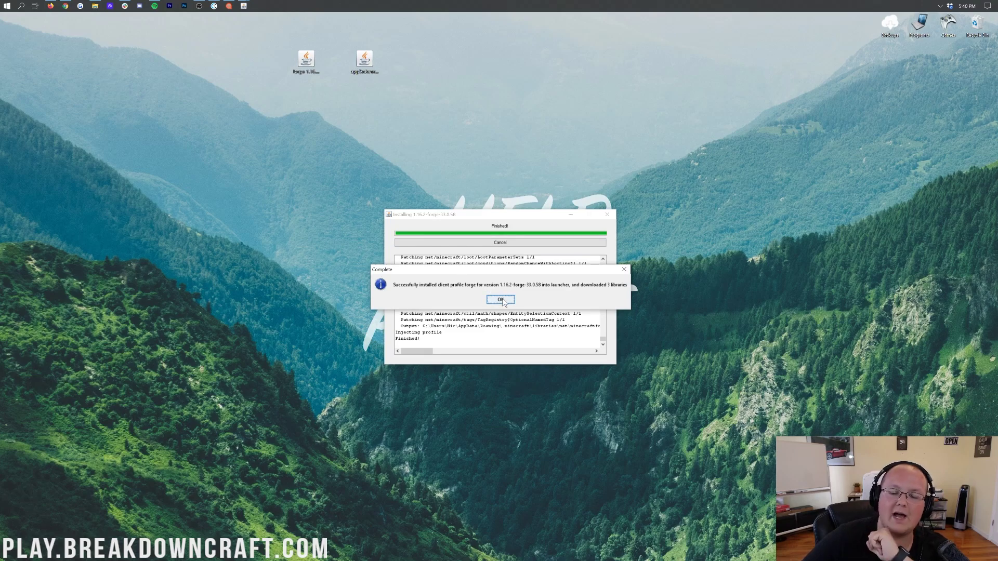
click(501, 300)
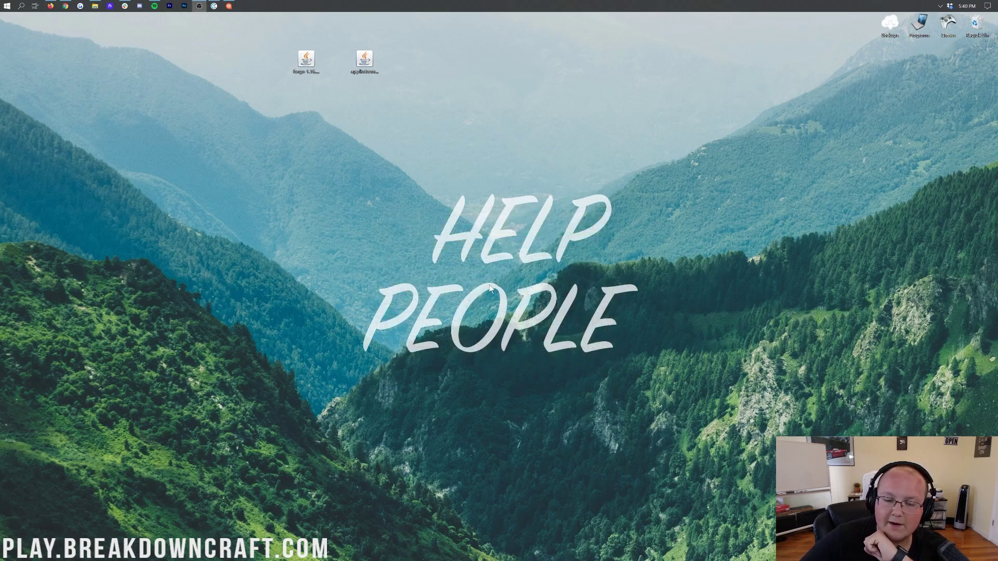
Move the Forge installer jar from the desktop to the Recycle Bin, keeping the Applied Energistics jar.
click(362, 77)
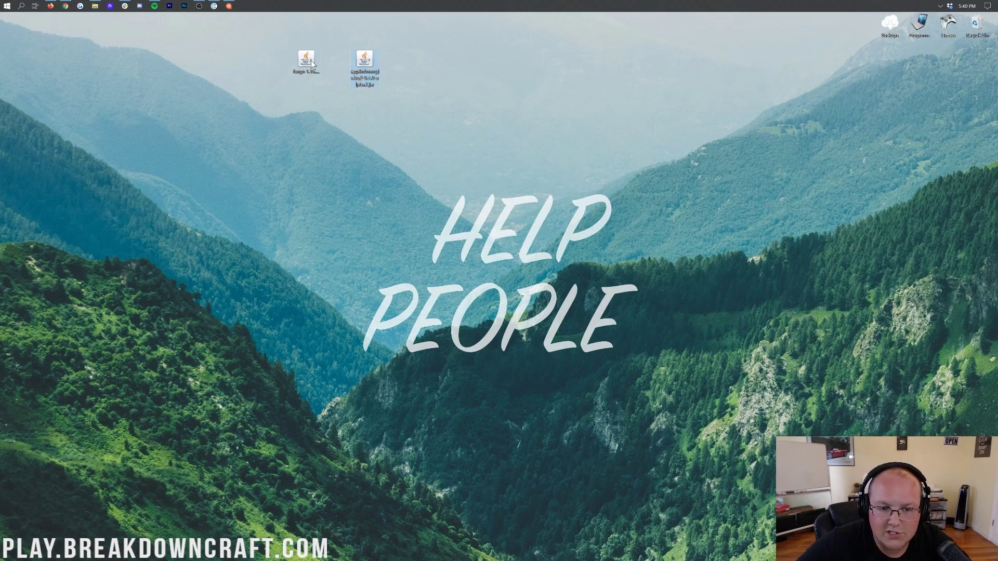
drag(307, 62, 975, 25)
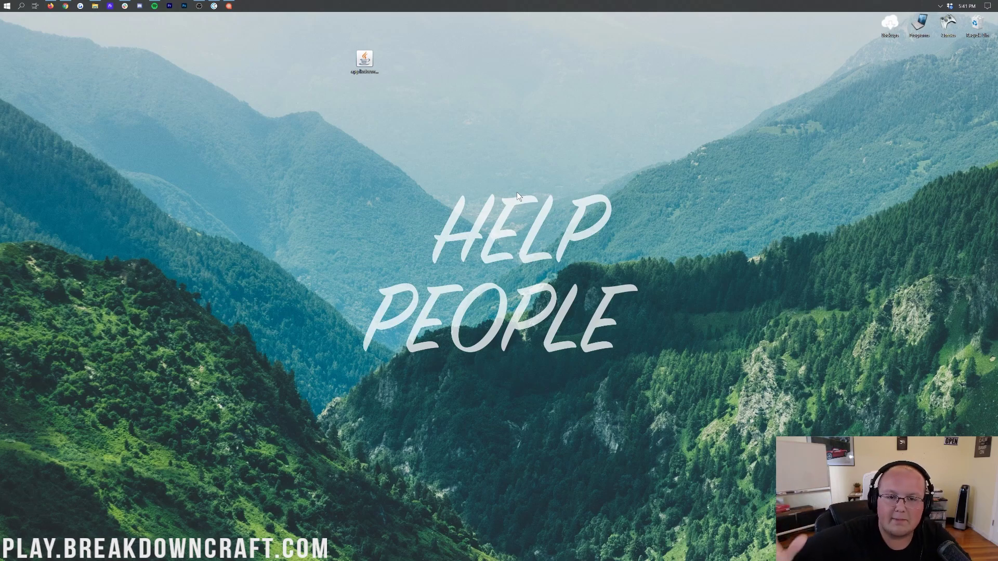
click(364, 61)
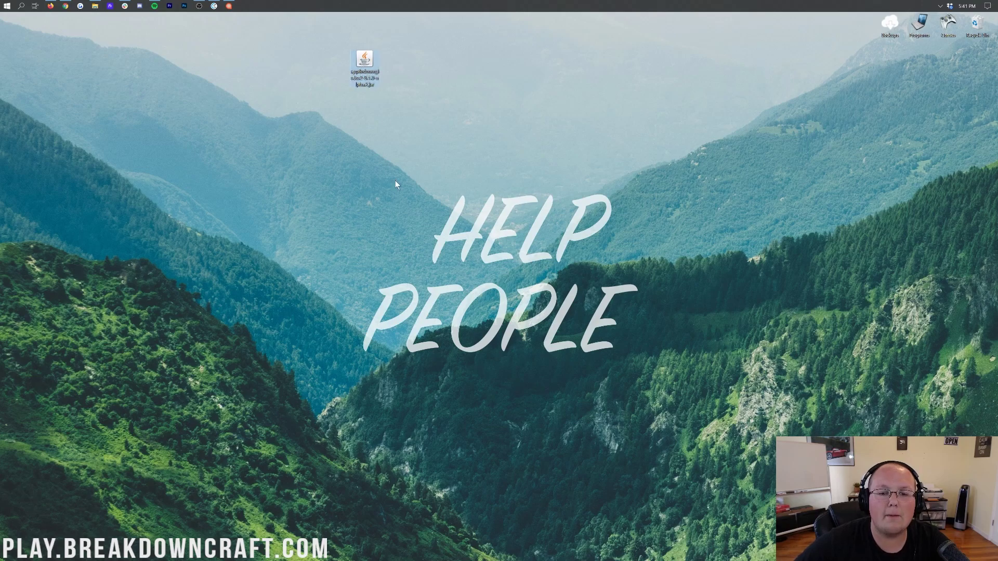
Search the computer for Minecraft and open the Minecraft Launcher.
click(4, 6)
click(4, 5)
click(4, 6)
text(minecraft)
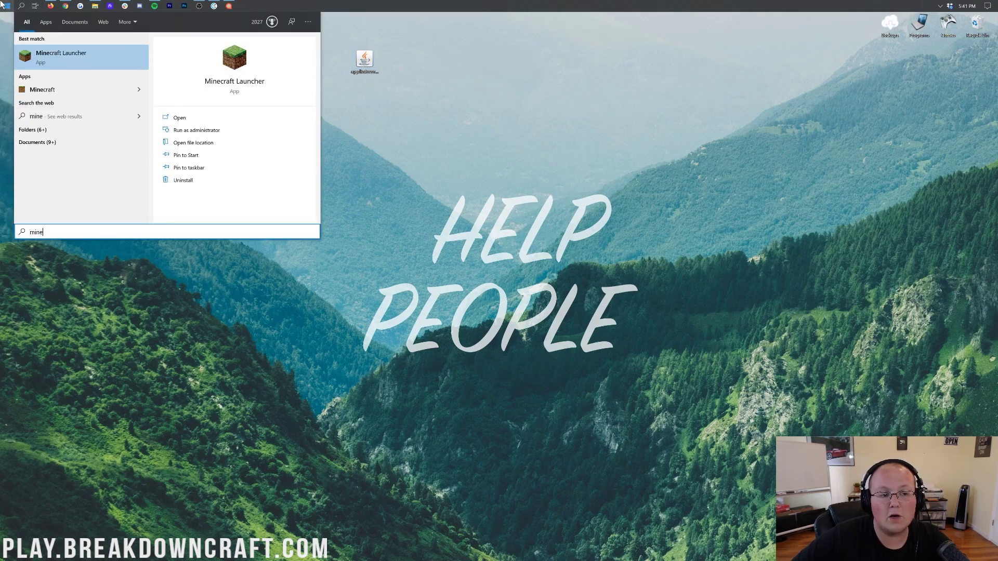
key(Escape)
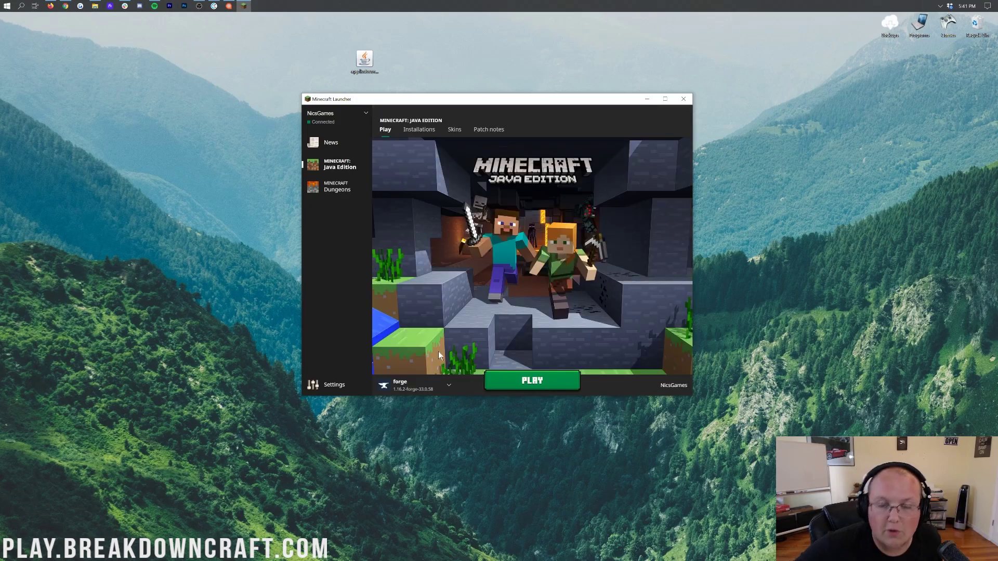
Switch the launch profile to Latest release 1.16.2 and back to forge 1.16.2-forge-33.0.58.
click(438, 388)
click(422, 299)
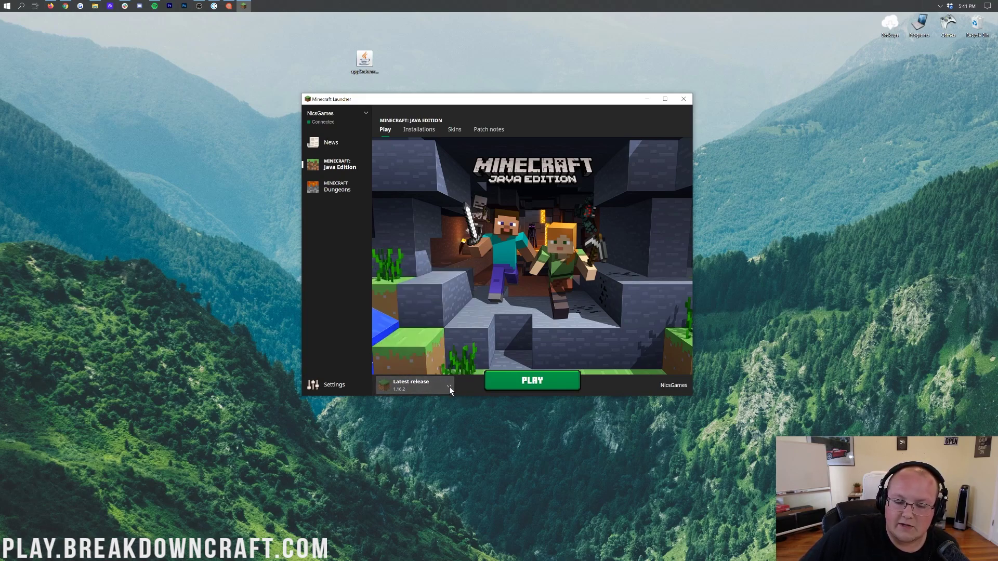
click(449, 387)
click(447, 295)
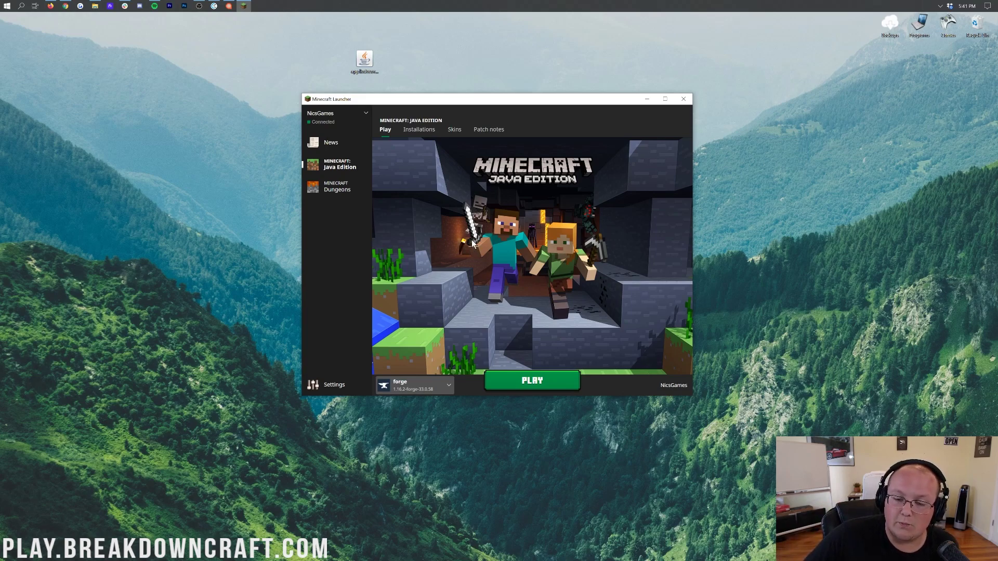
Delete the Play.BreakdownCraft.com installation from the launcher's Java Edition installations and confirm the deletion.
click(418, 131)
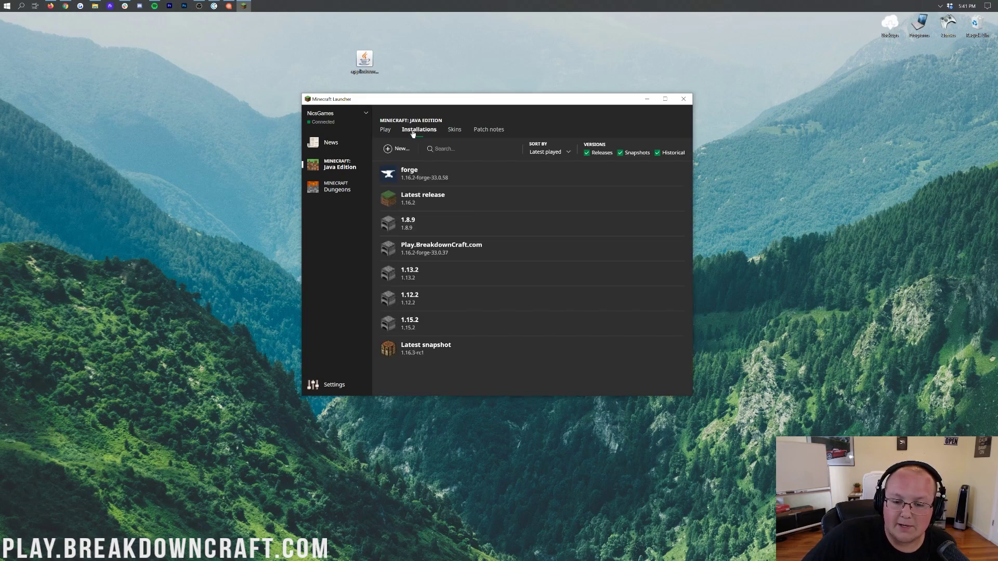
click(677, 249)
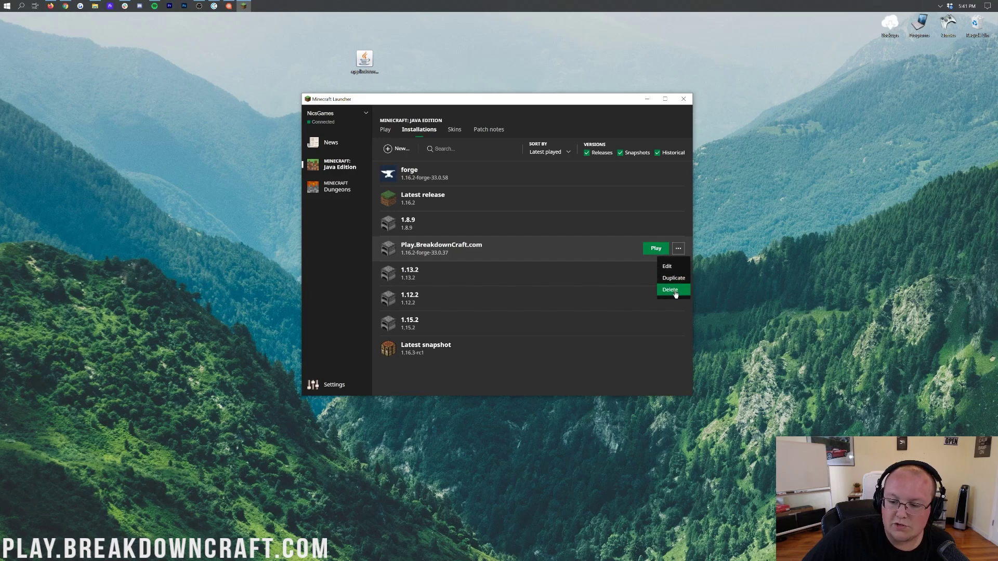
click(674, 289)
click(512, 269)
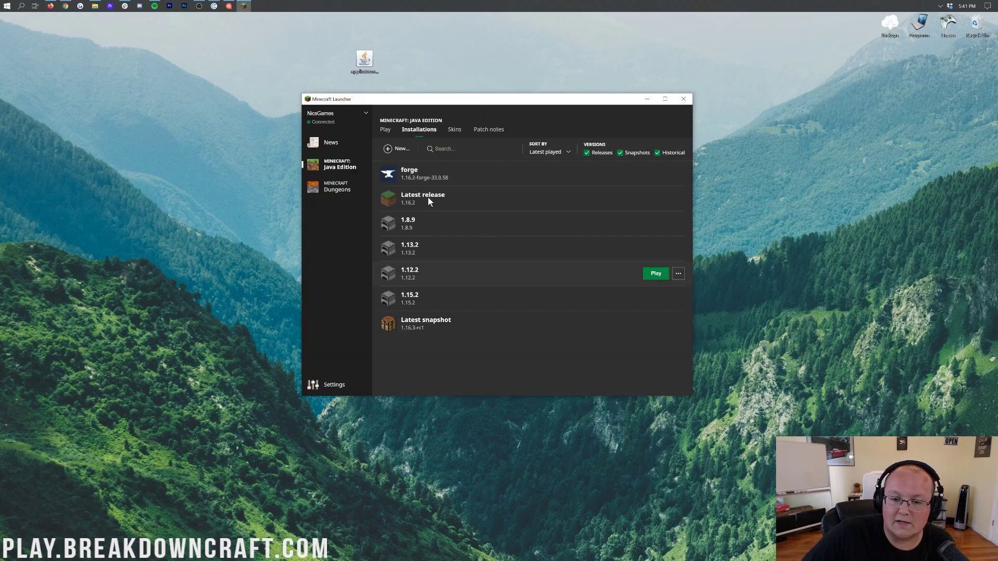
Start a new launcher installation and name it Play.BreakdownCraft.com.
click(398, 149)
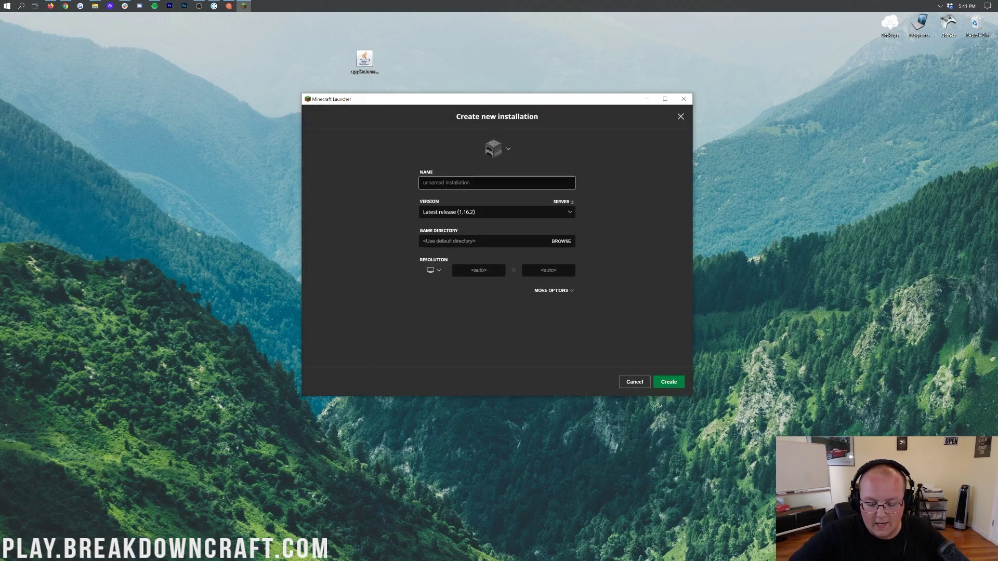
text(Play.Breakd)
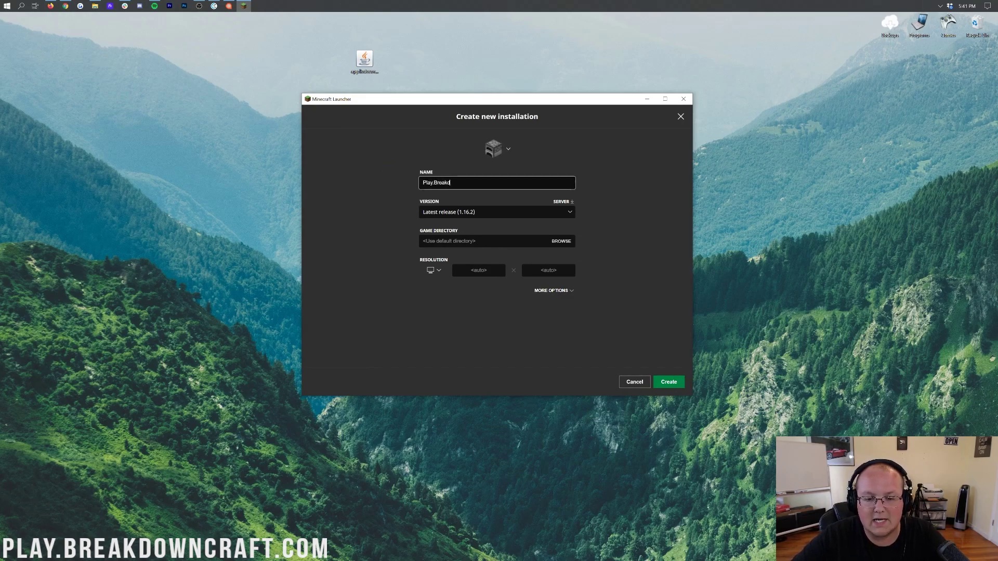
text(ownCraft.com)
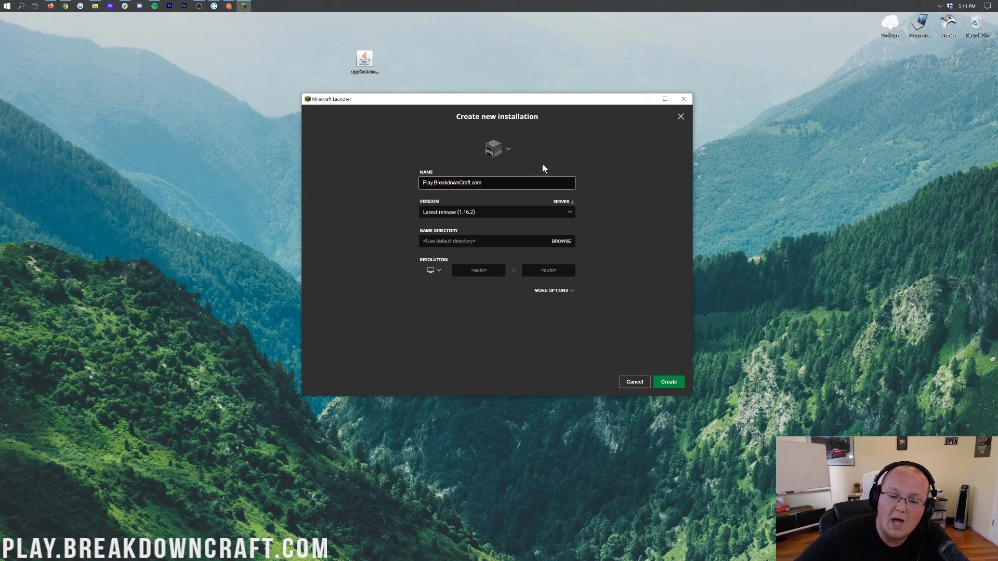
key(ctrl+a)
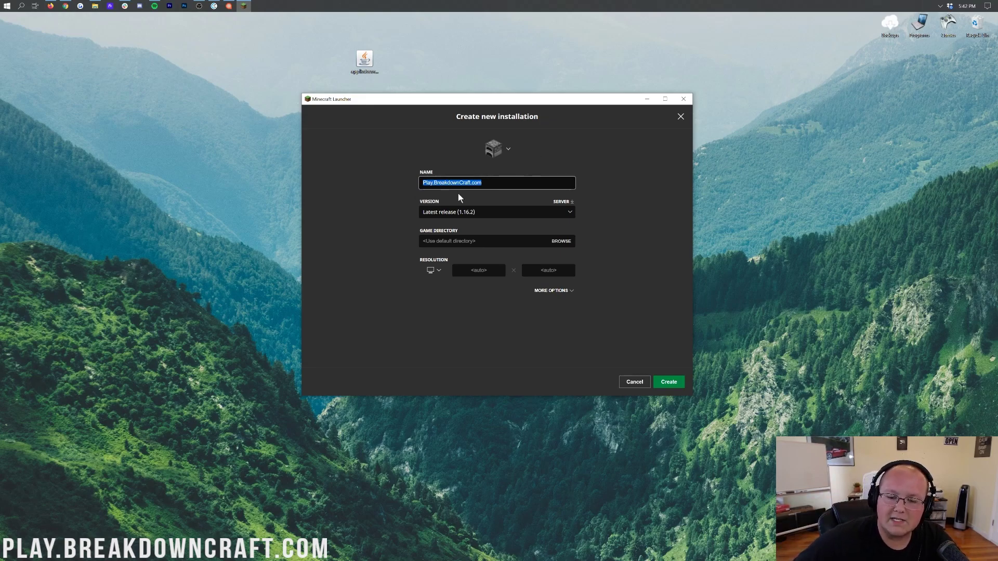
click(436, 193)
click(422, 186)
click(391, 195)
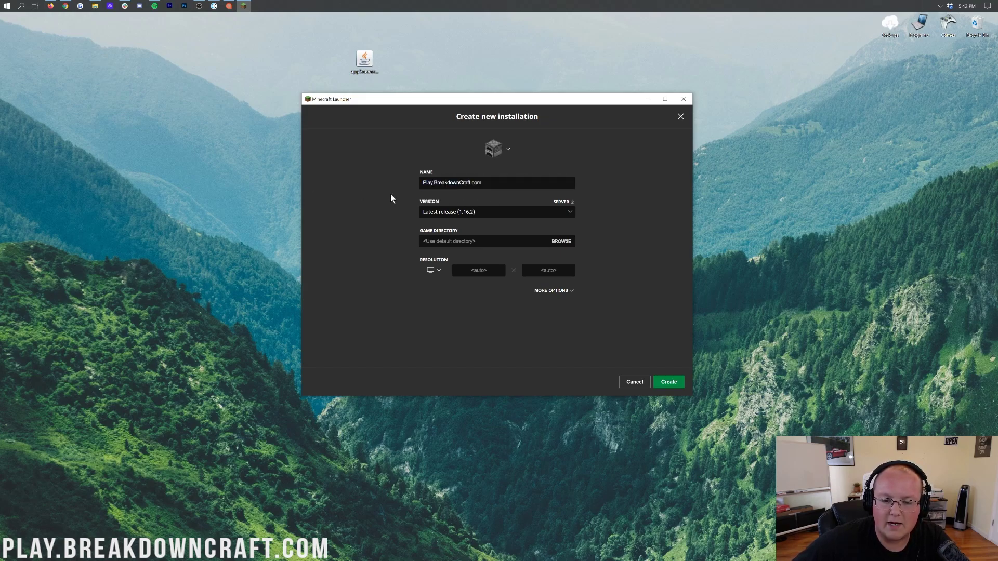
Set the new installation's version to release 1.16.2-forge-33.0.58.
click(505, 211)
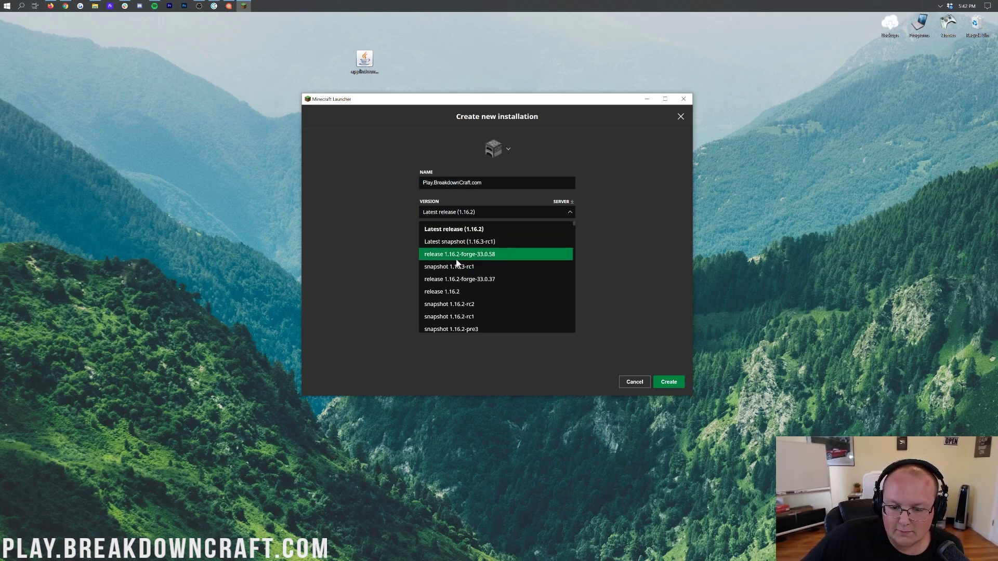
scroll(457, 254, down, 20)
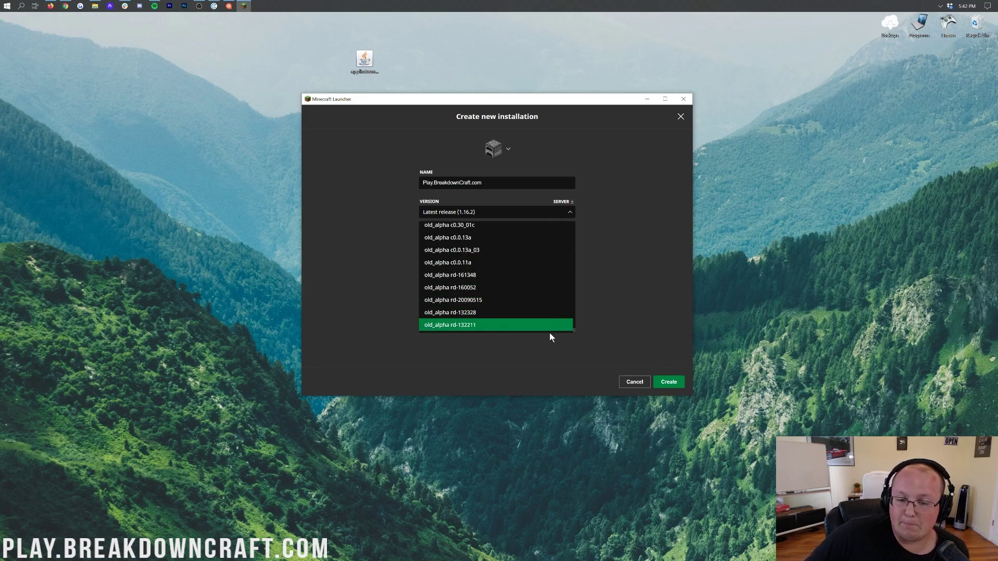
scroll(550, 326, up, 8)
scroll(551, 327, up, 20)
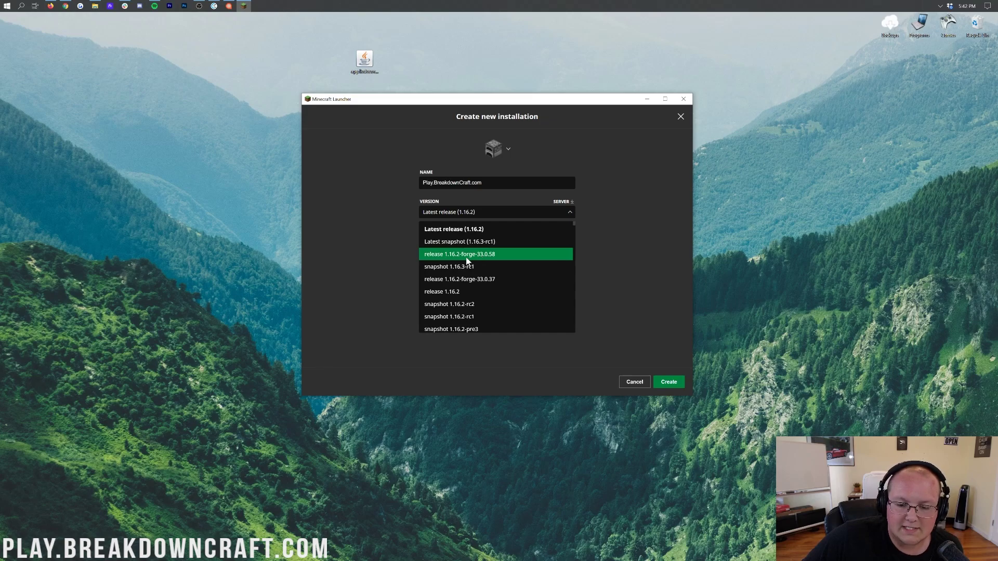
click(466, 258)
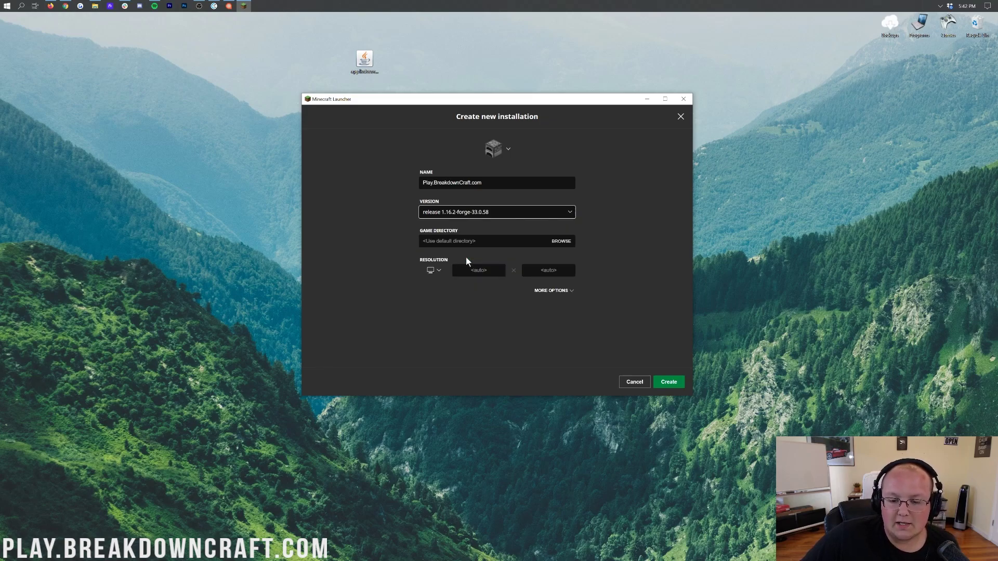
Set the installation's resolution to 1920 x 1080, keep the default game directory and create the installation.
click(439, 271)
click(436, 241)
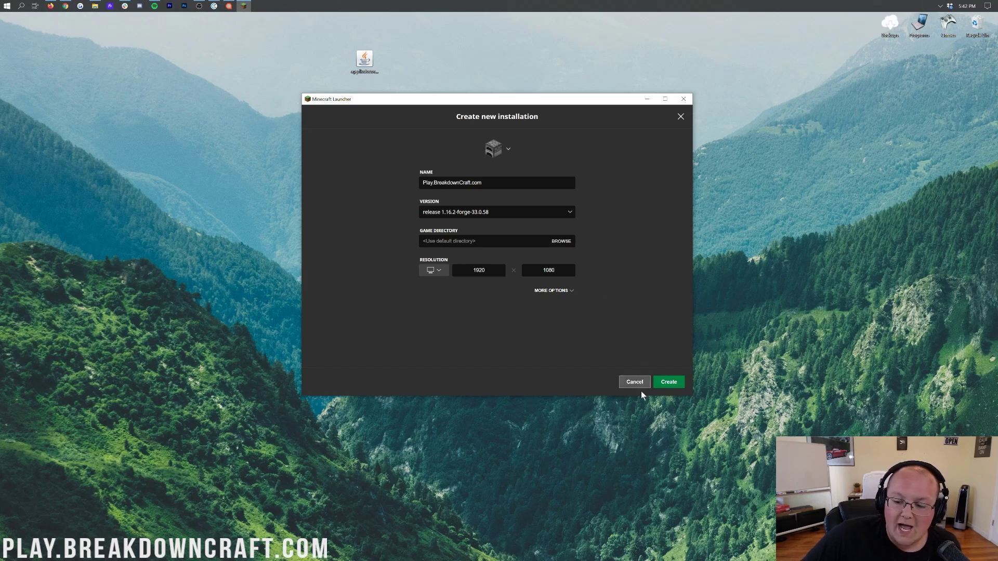
click(669, 382)
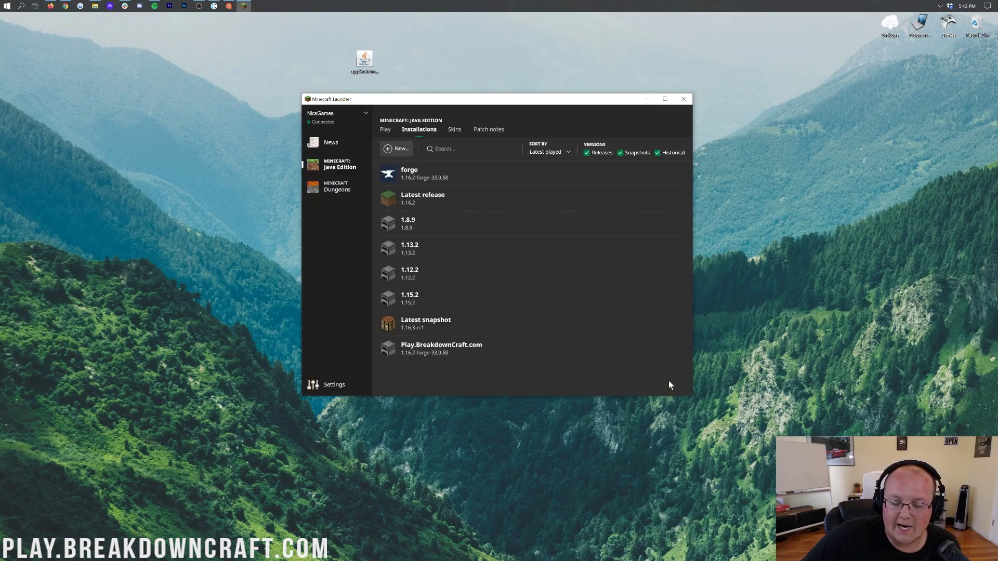
Launch the Play.BreakdownCraft.com installation, view the game's mod list and return to the title screen.
mouse_move(404, 348)
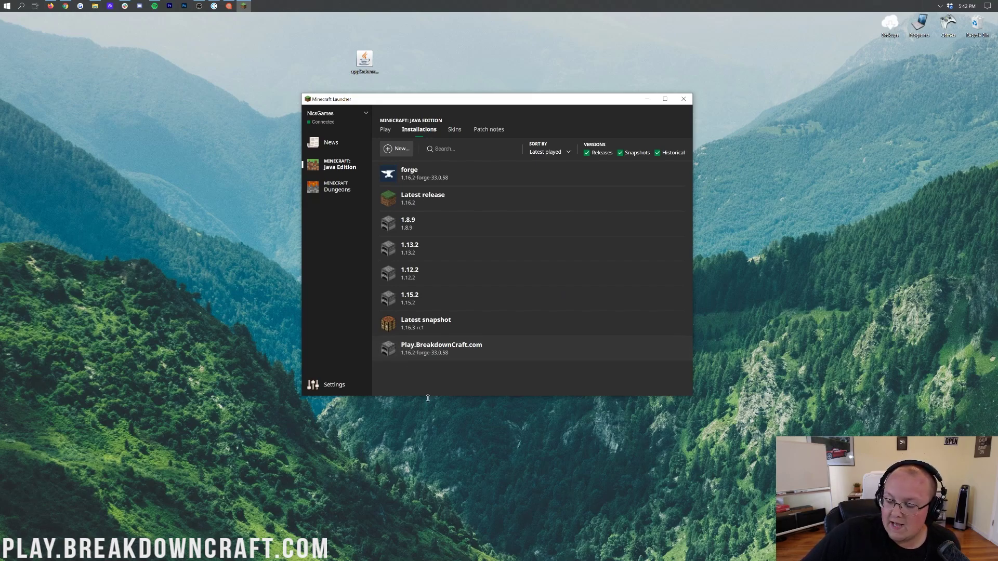
mouse_move(658, 350)
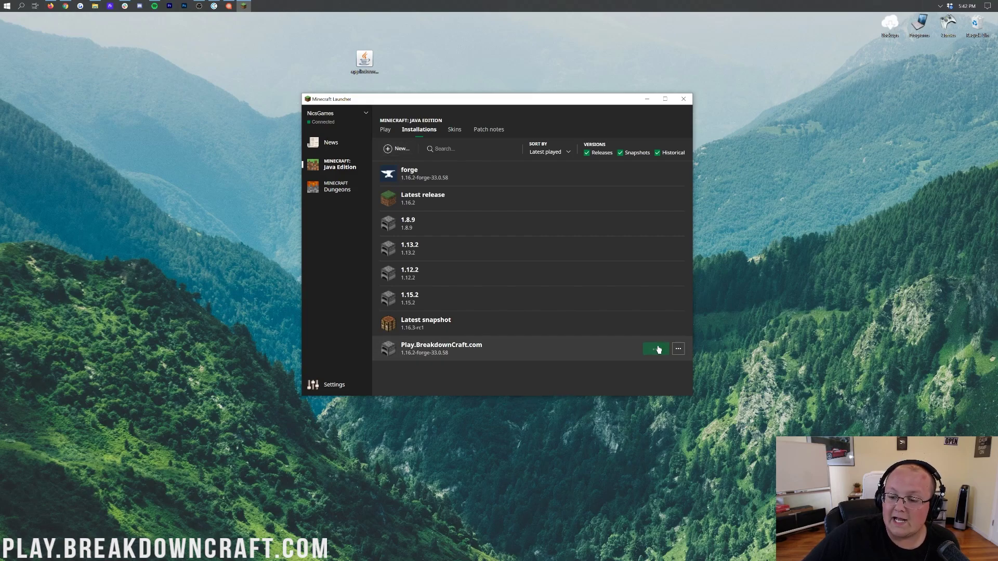
click(658, 349)
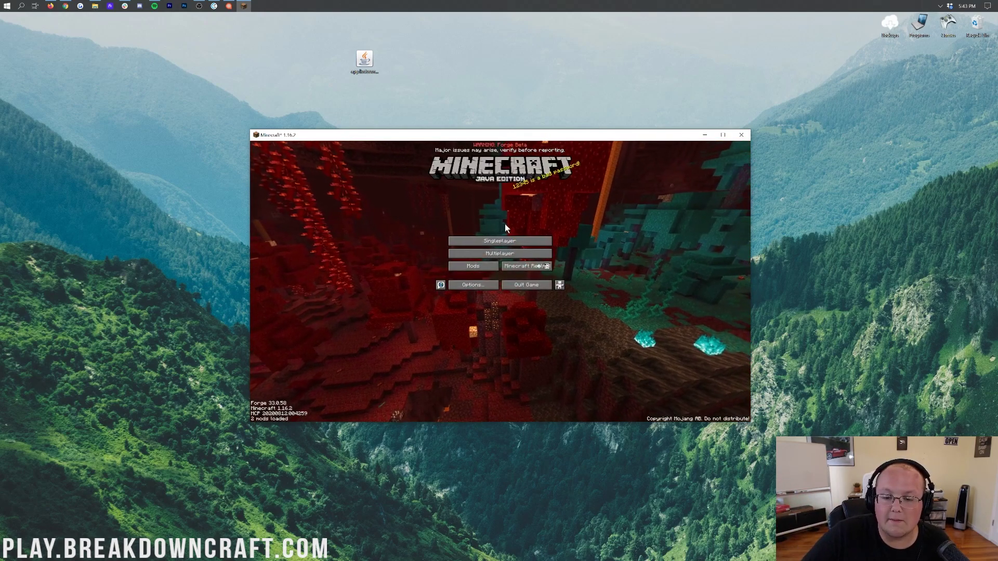
click(473, 266)
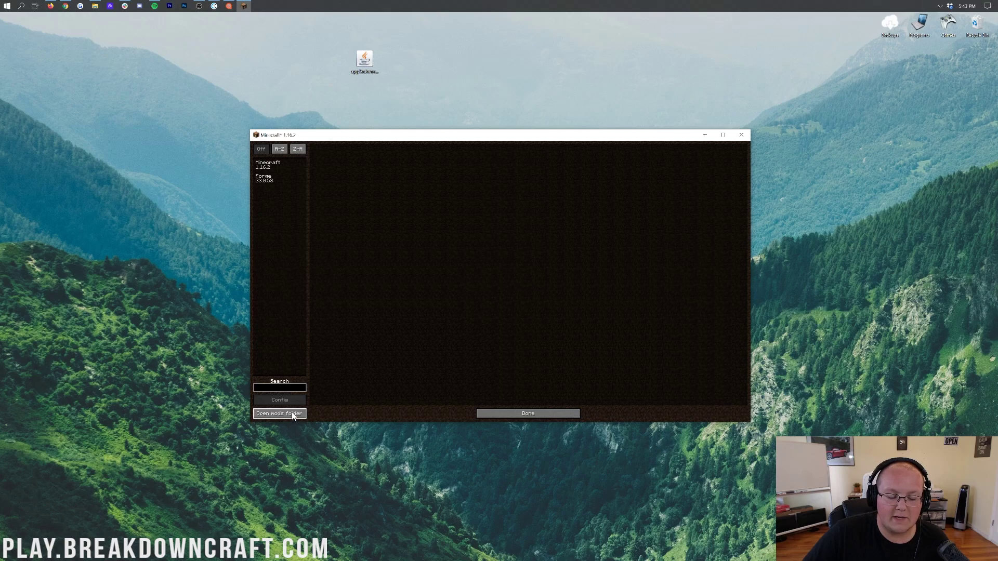
click(524, 413)
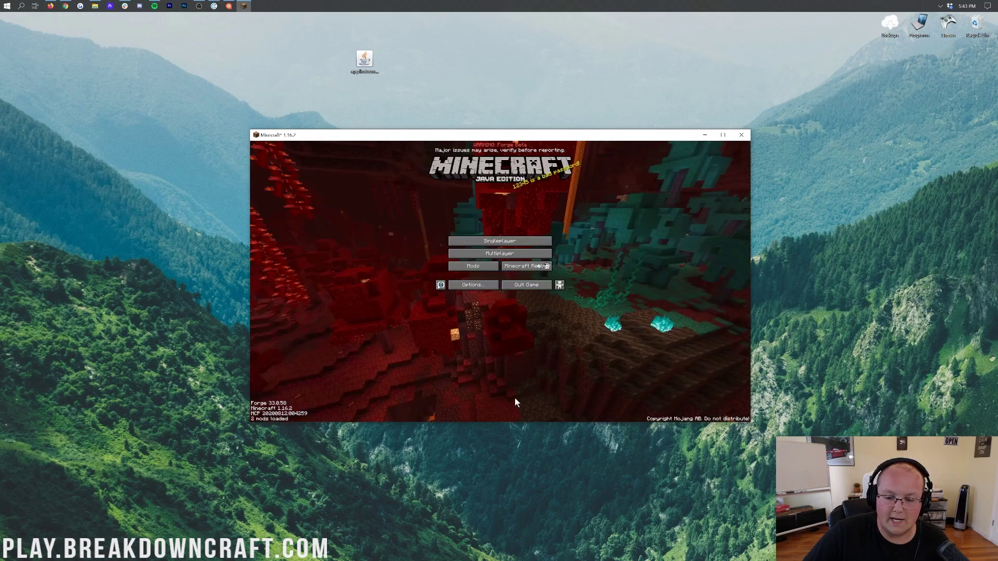
Set the GUI Scale to 3 in the game's video settings and return to the title screen.
click(479, 286)
click(460, 229)
click(458, 232)
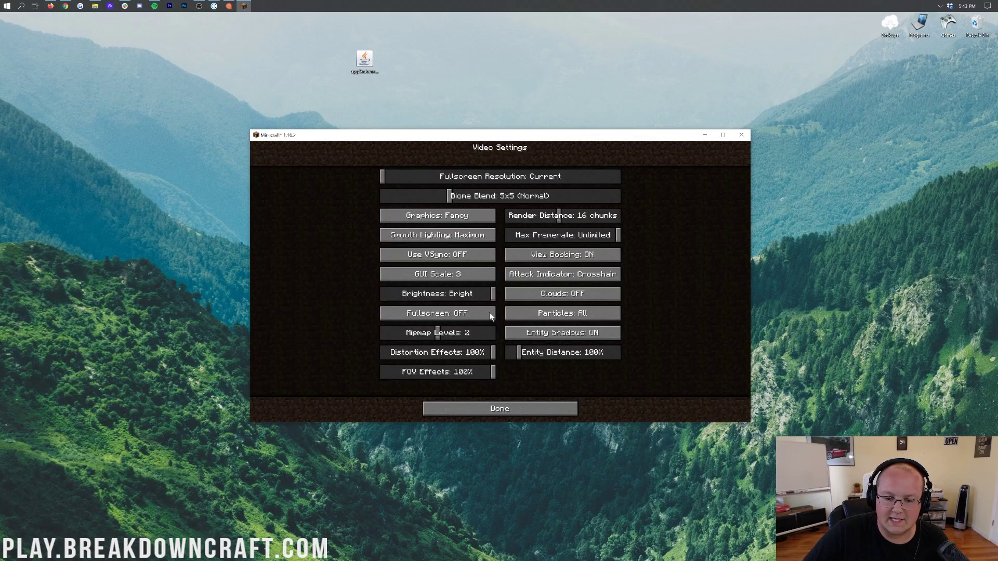
click(503, 412)
click(485, 328)
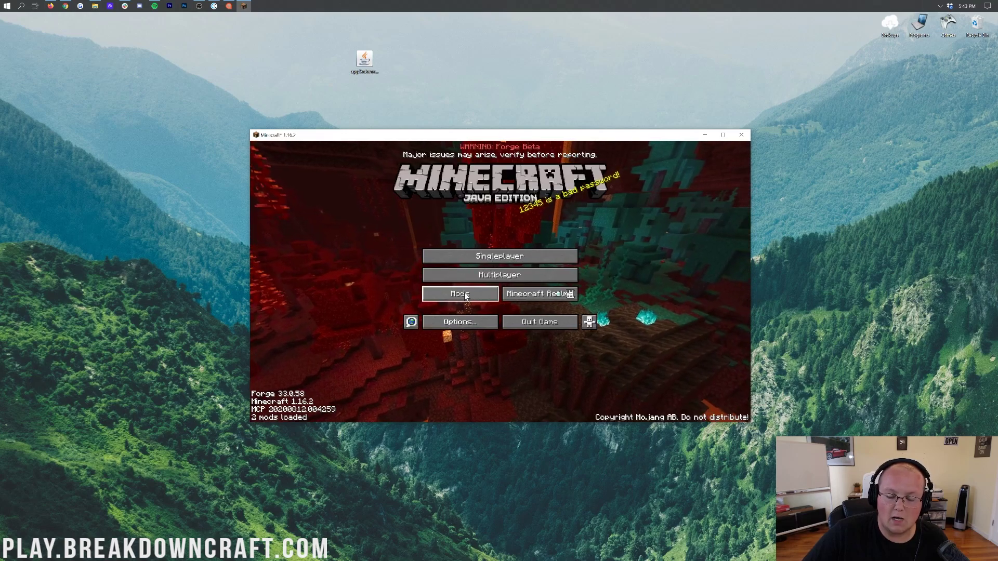
Open the game's mods folder, copy the Applied Energistics jar from the desktop into it and close the folder.
click(464, 295)
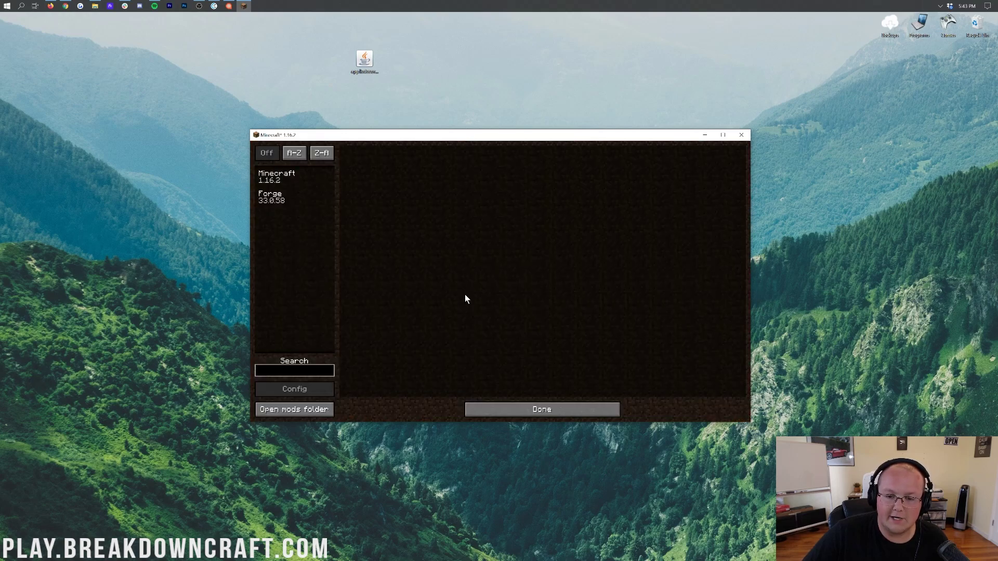
click(294, 410)
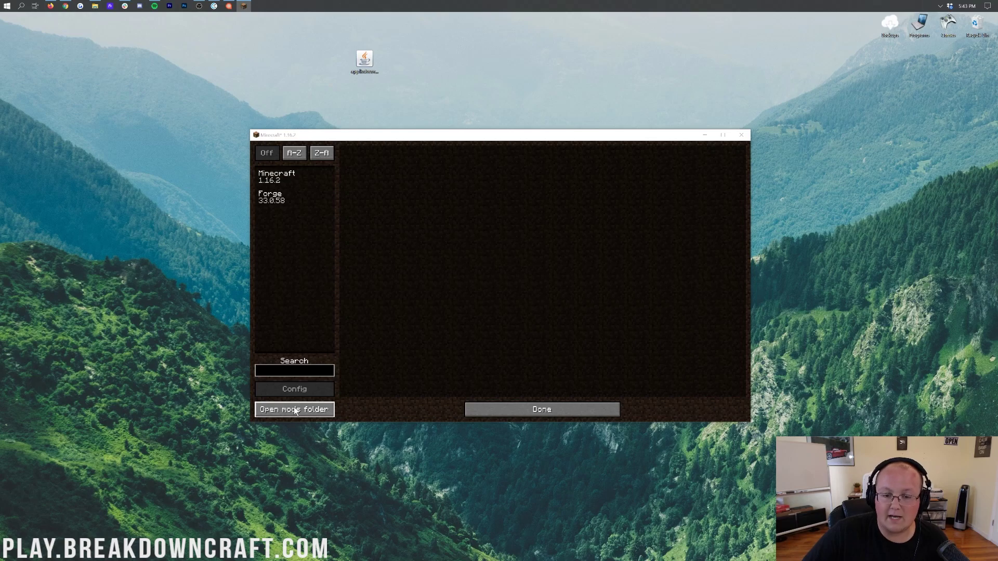
drag(432, 131, 433, 139)
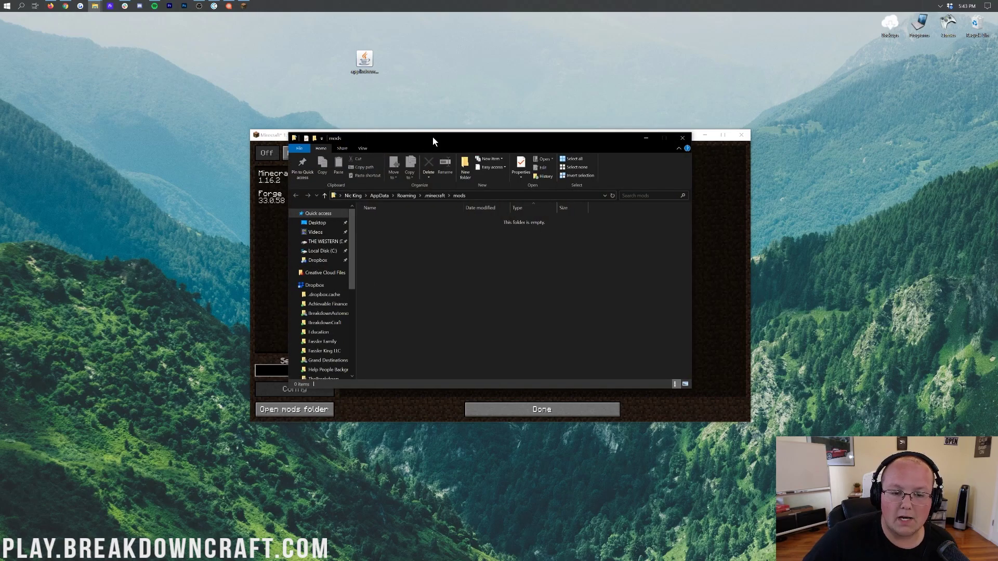
drag(364, 59, 369, 97)
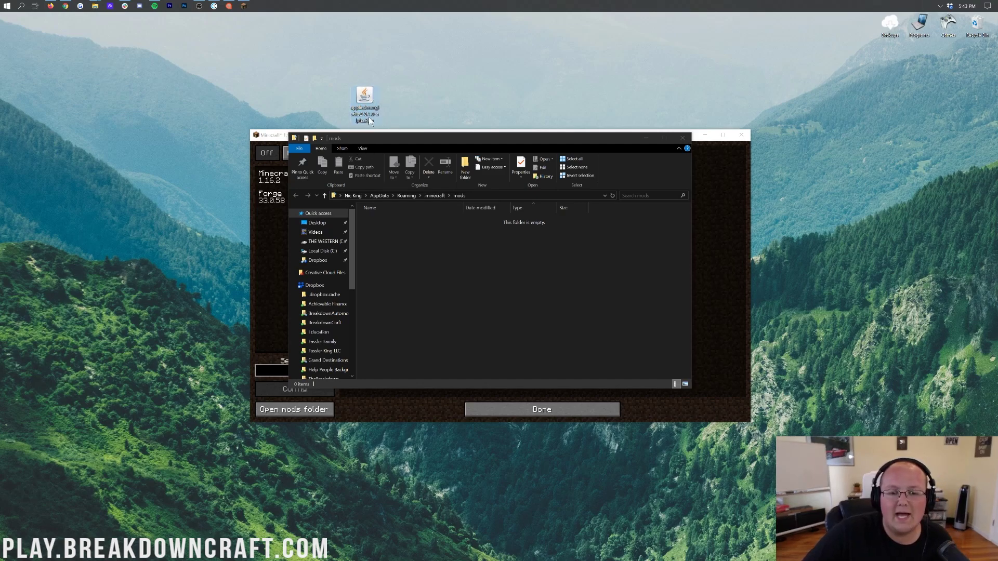
drag(365, 102, 511, 261)
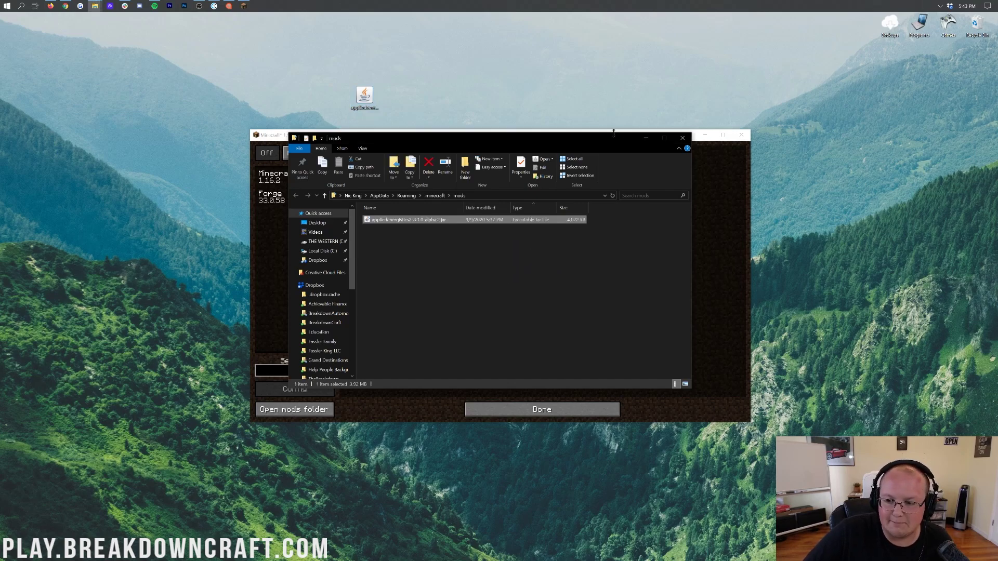
click(683, 137)
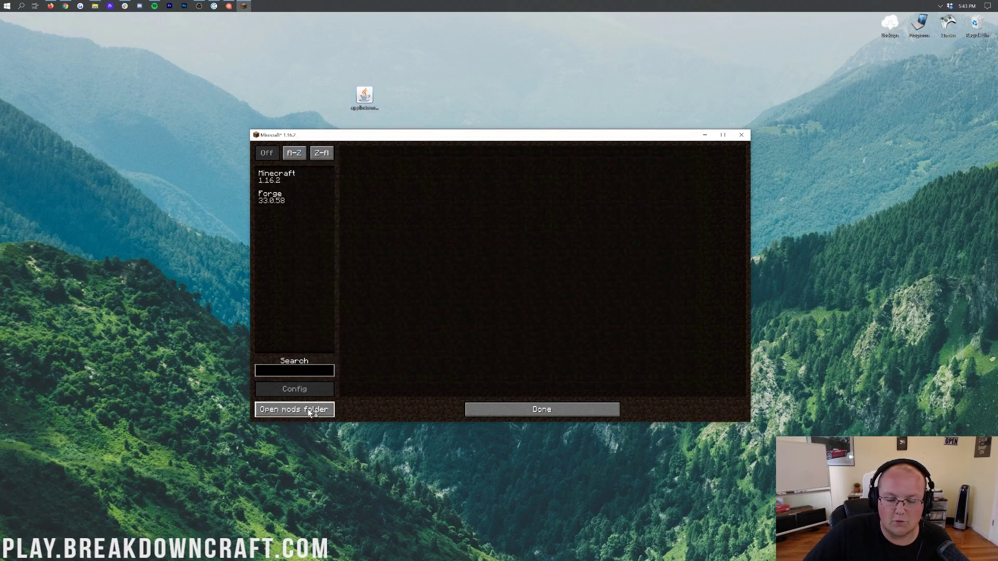
Check the mods folder for the Applied Energistics jar, close it and quit the game.
click(309, 410)
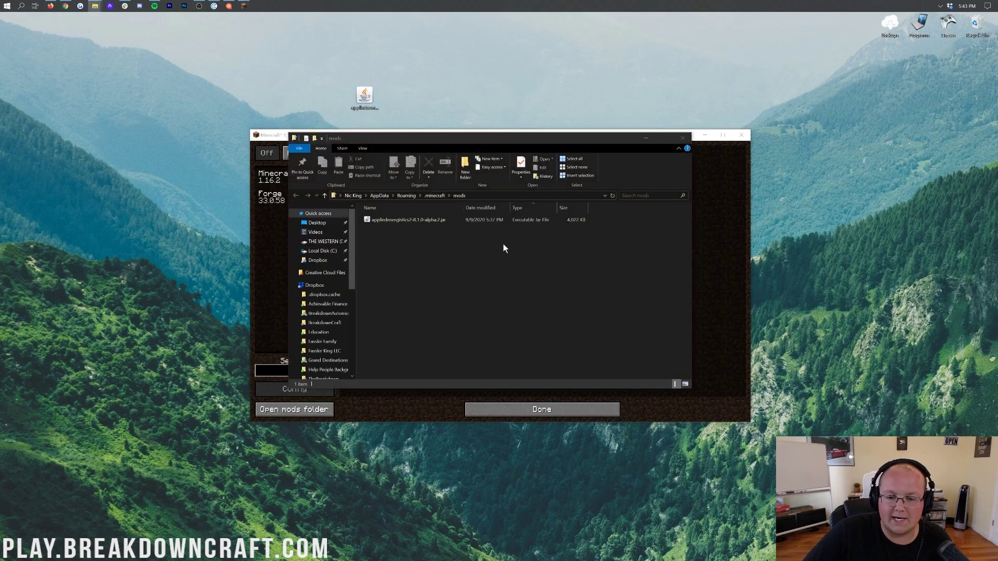
click(683, 138)
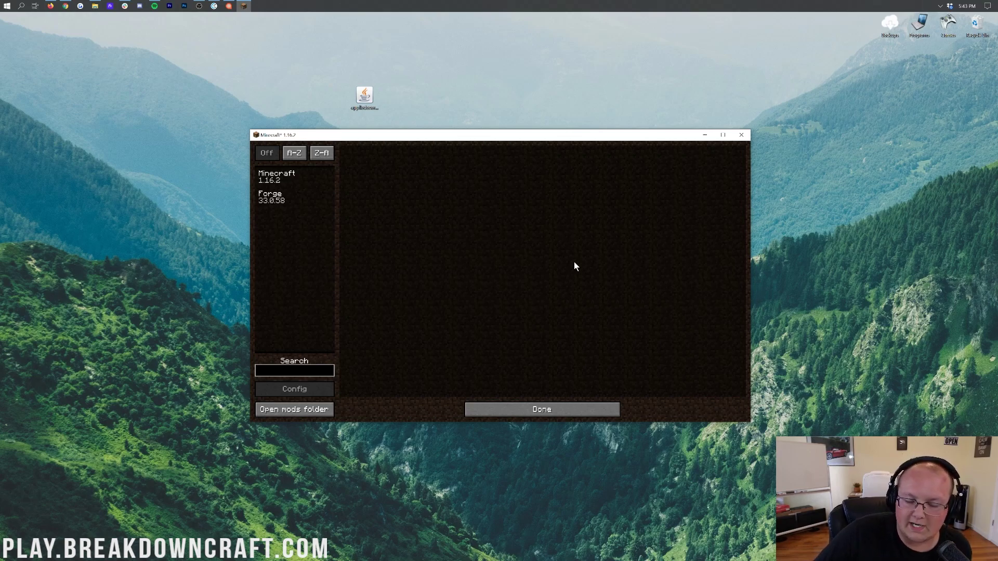
click(554, 409)
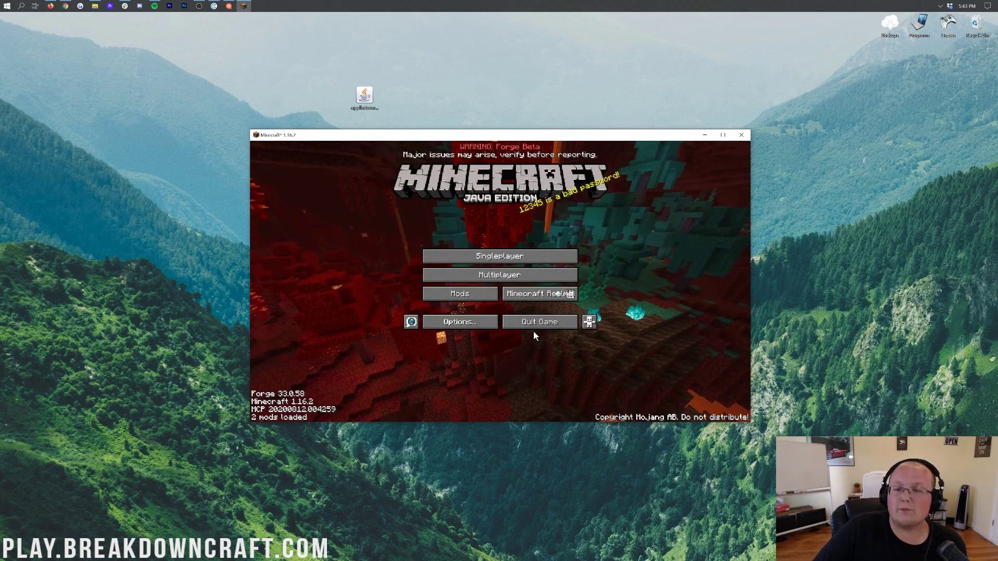
click(454, 297)
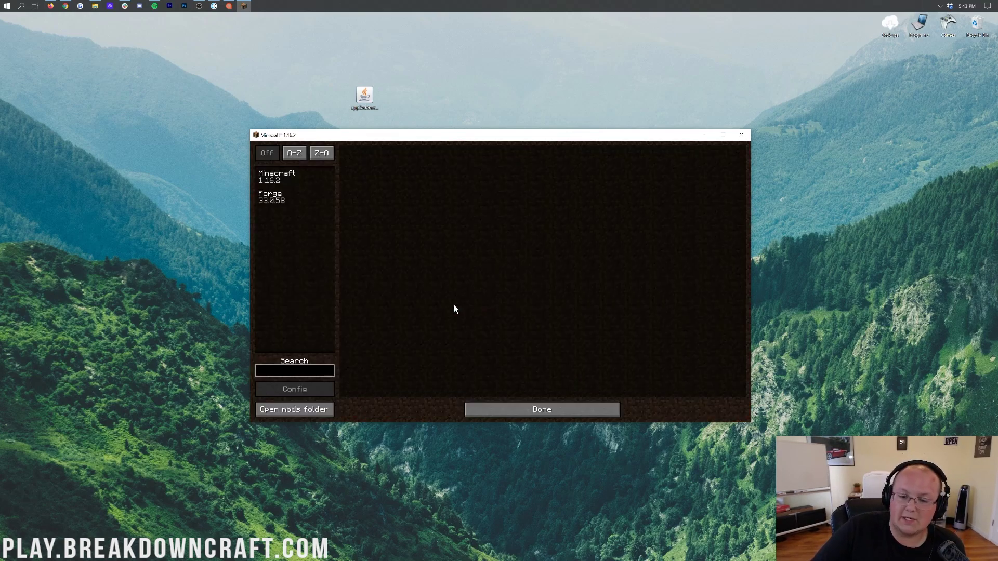
click(553, 412)
click(542, 317)
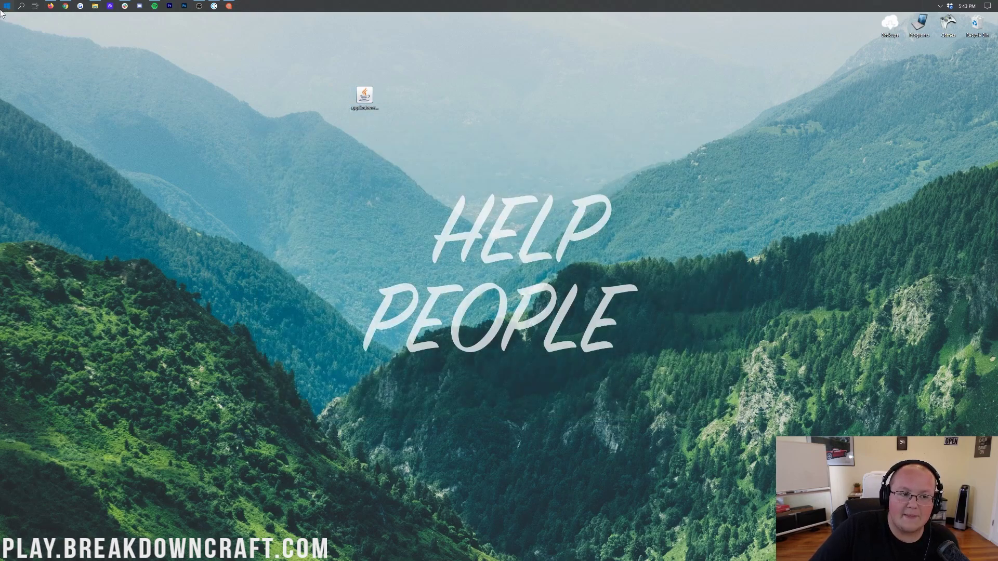
Reopen the Minecraft Launcher and start the game with the Play.BreakdownCraft.com 1.16.2-forge-33.0.58 profile.
click(2, 10)
text(%appdata%)
key(Return)
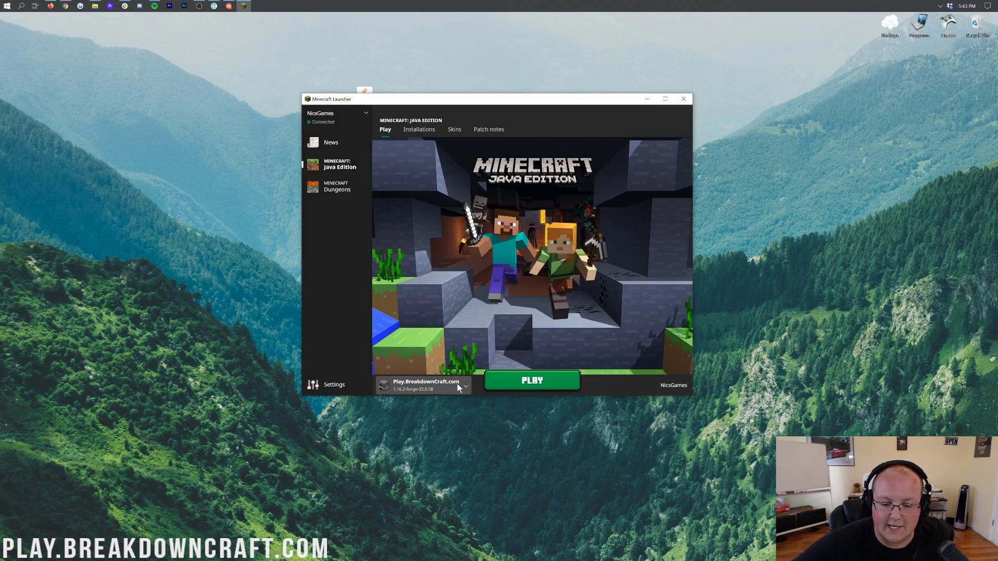
click(465, 385)
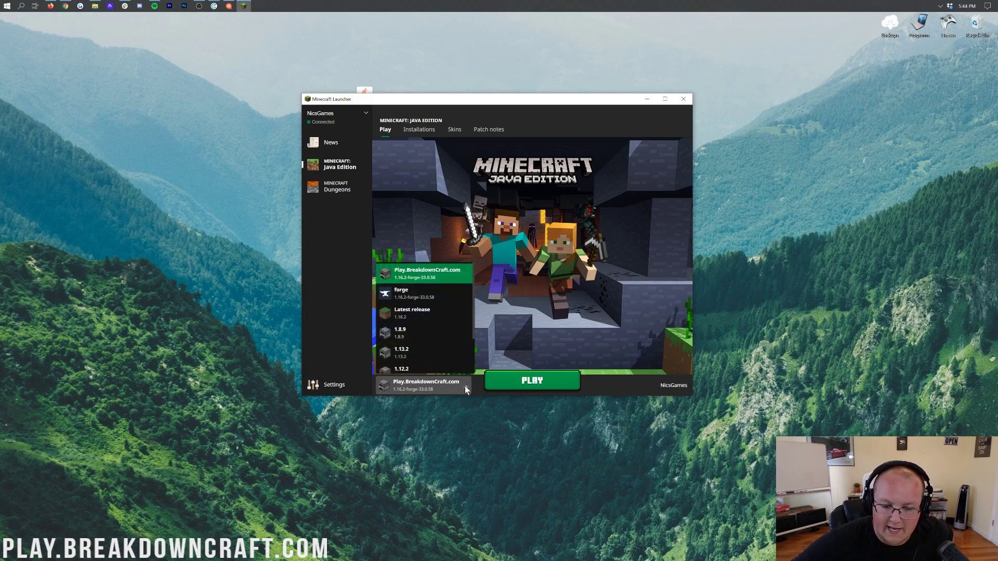
click(430, 278)
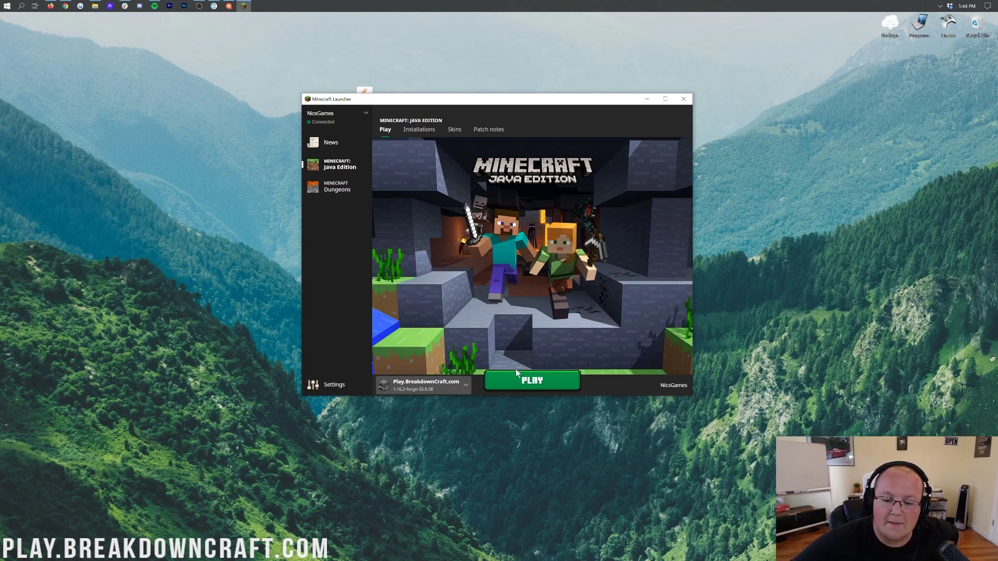
click(516, 370)
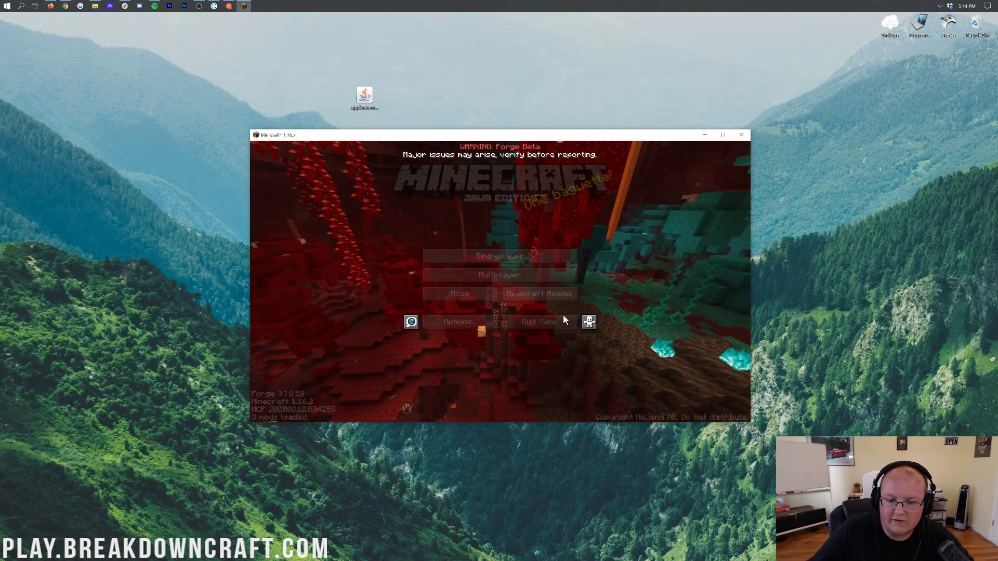
Open the game's mod list and view the details of Applied Energistics 2.
click(467, 294)
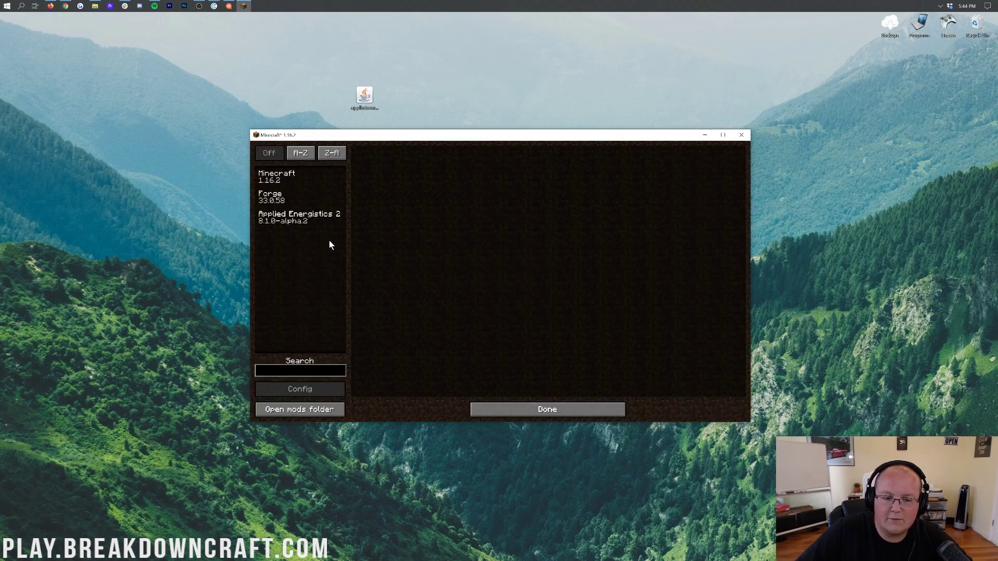
click(304, 222)
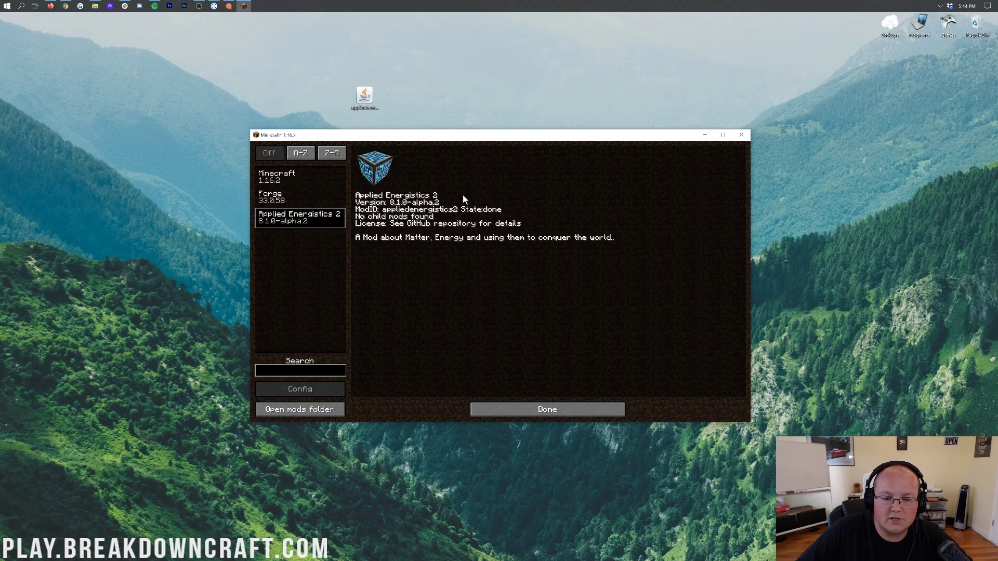
Leave the mod list and start a new singleplayer world named AE2.
click(544, 408)
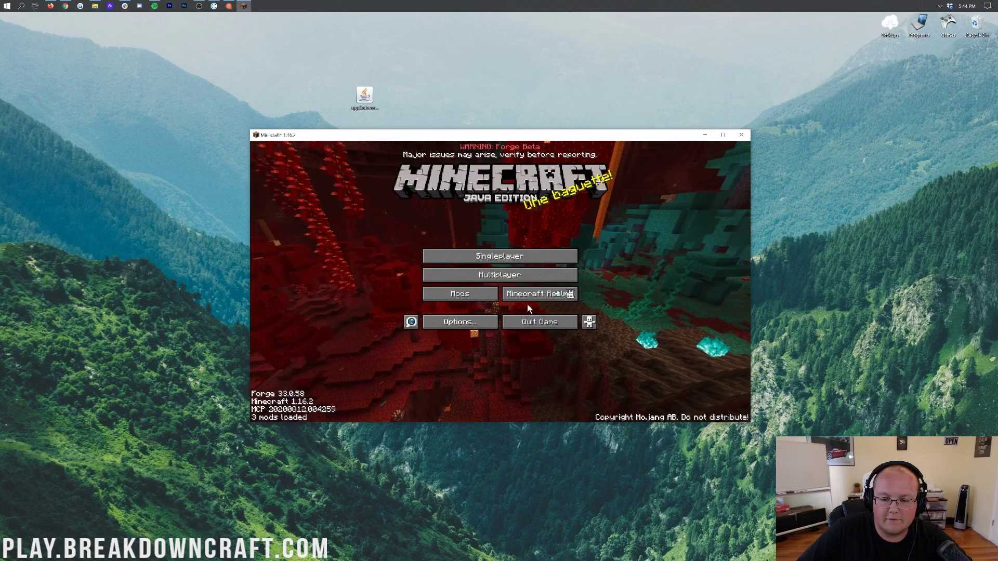
click(522, 260)
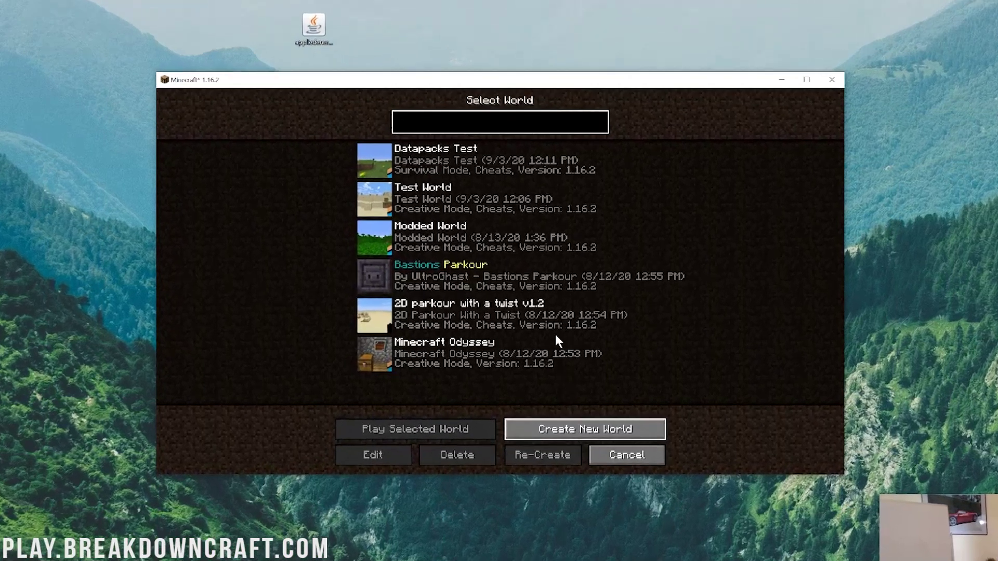
click(585, 429)
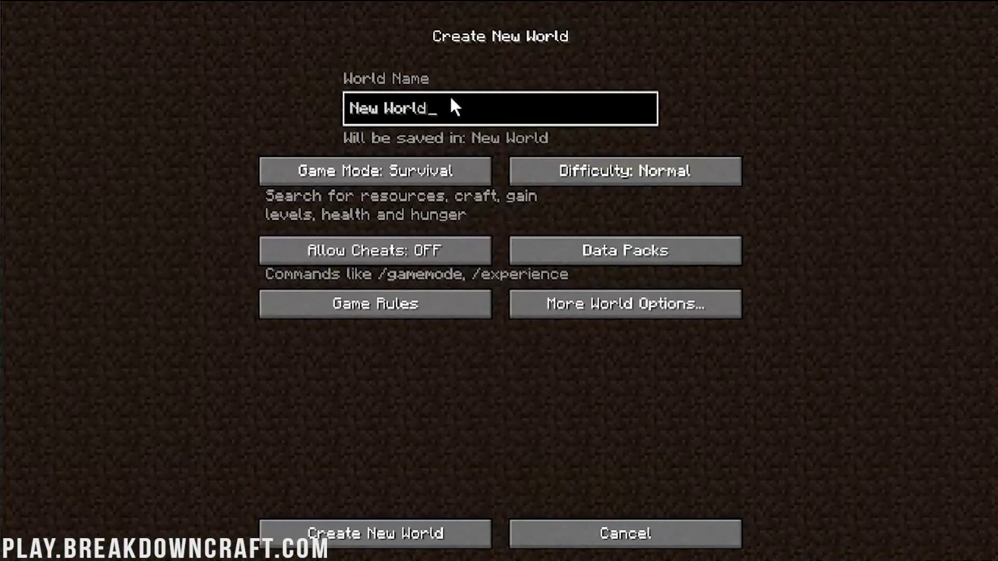
key(ctrl+a)
text(AE2)
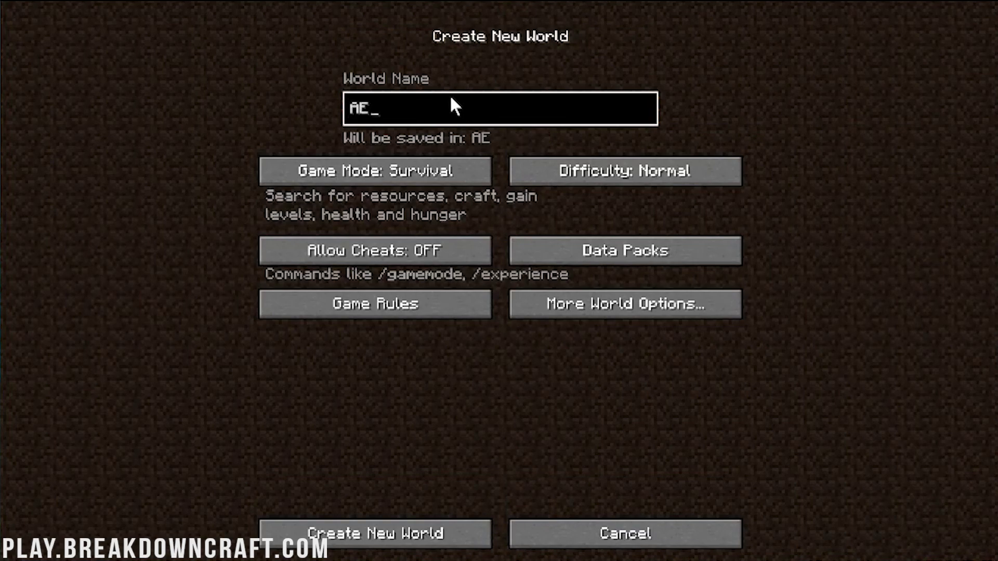
Cycle through the available world types for the new world and return to Default, keeping the difficulty at Normal.
click(531, 174)
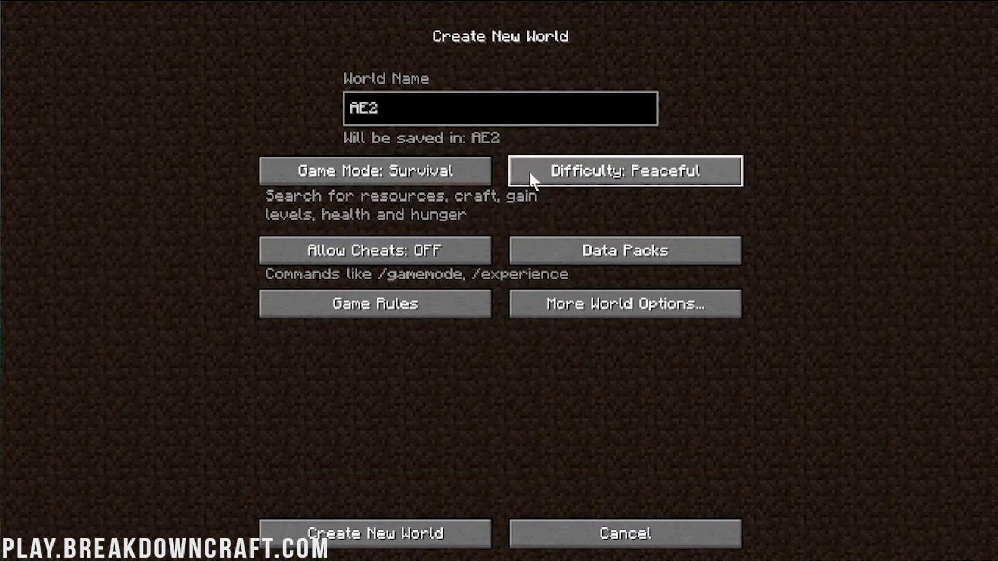
click(569, 300)
click(563, 172)
click(563, 165)
click(564, 165)
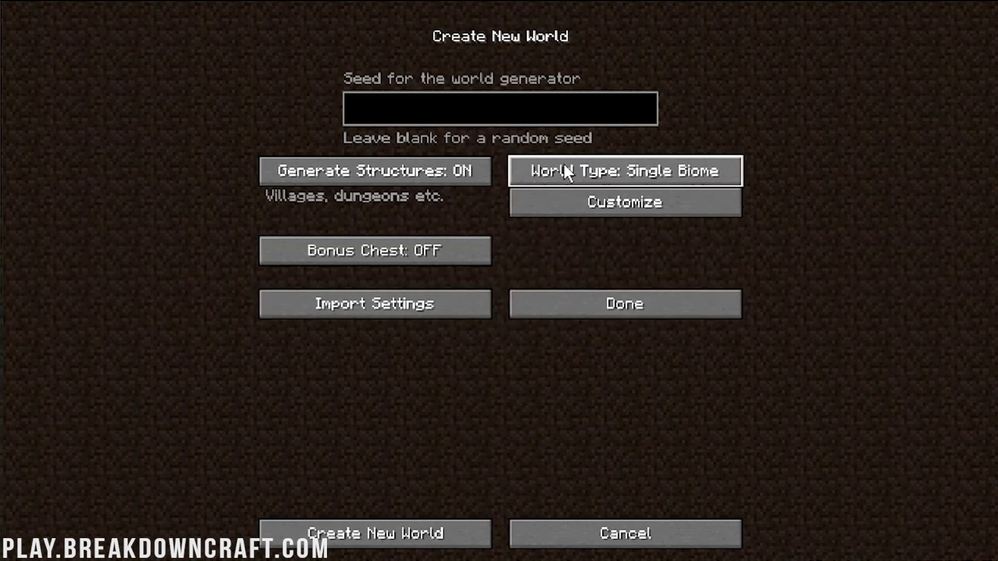
click(564, 165)
click(564, 165)
click(563, 165)
click(563, 165)
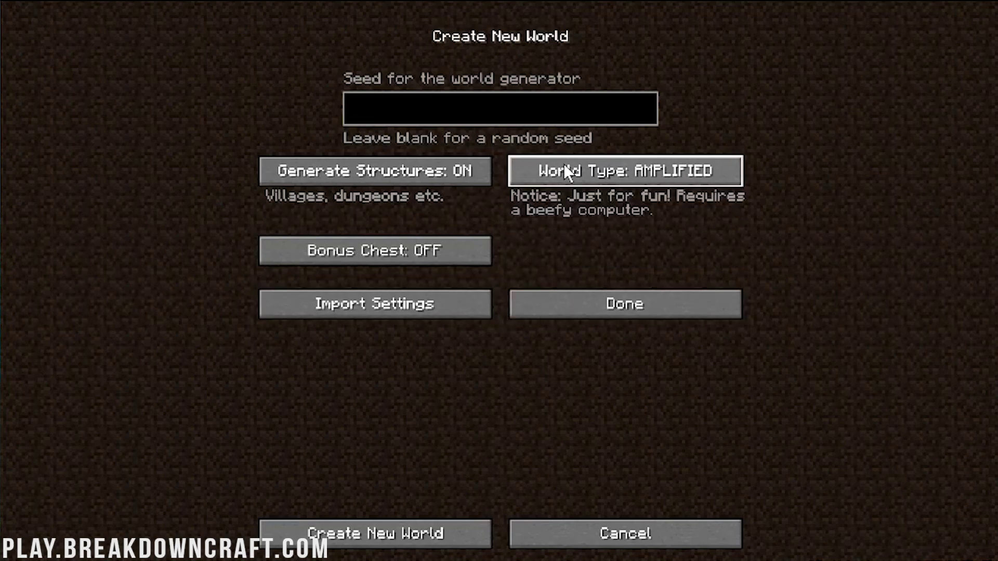
click(564, 166)
click(563, 165)
click(564, 172)
click(564, 172)
click(565, 172)
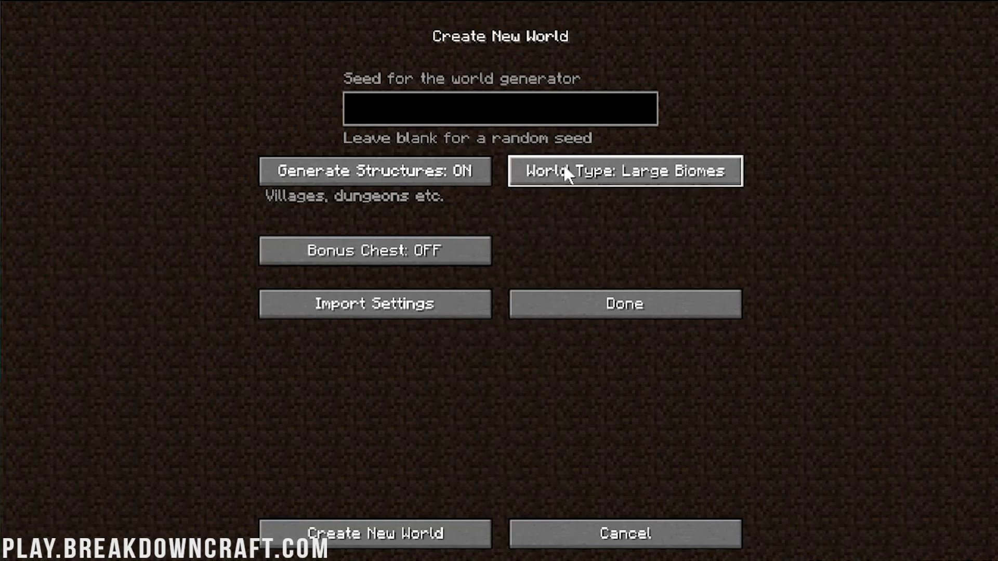
click(565, 173)
click(569, 177)
click(570, 179)
click(568, 175)
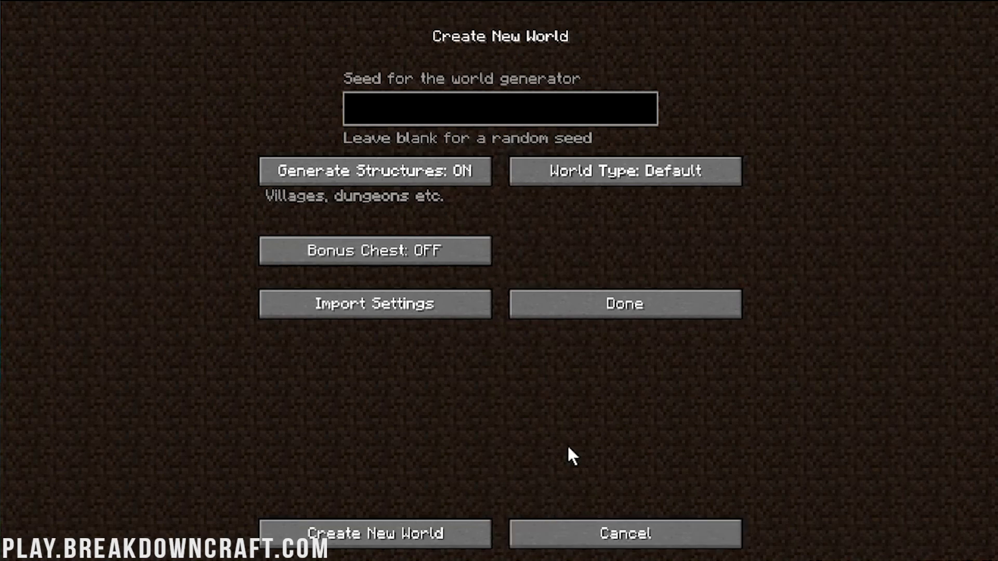
click(588, 300)
Allow cheats, set the game mode to Creative and create the world.
click(444, 254)
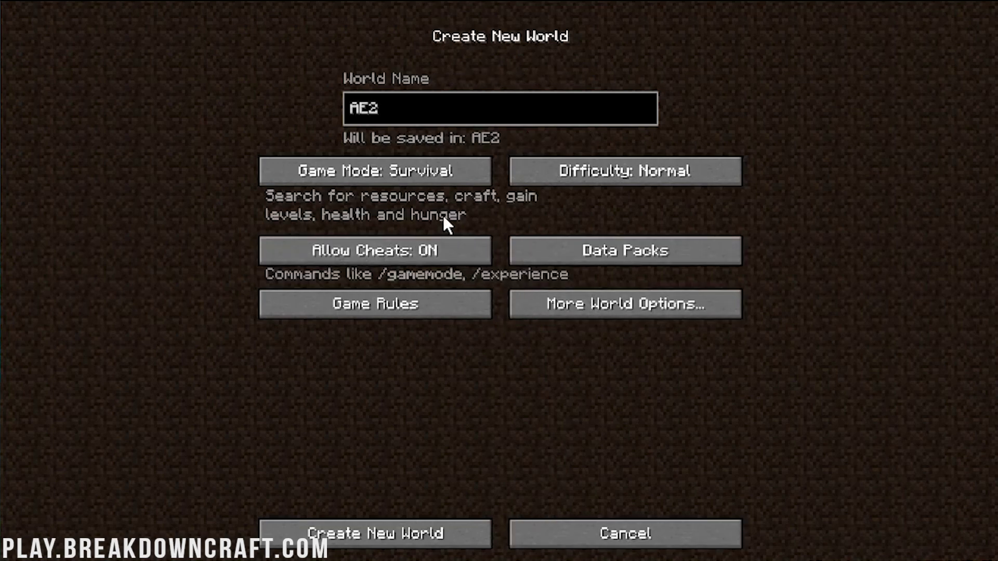
click(452, 175)
click(450, 175)
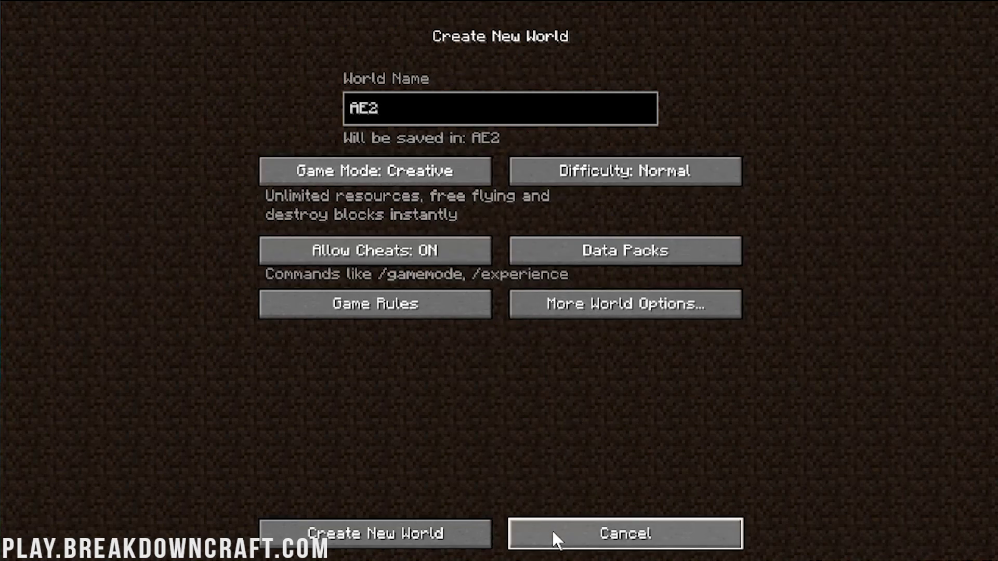
click(418, 536)
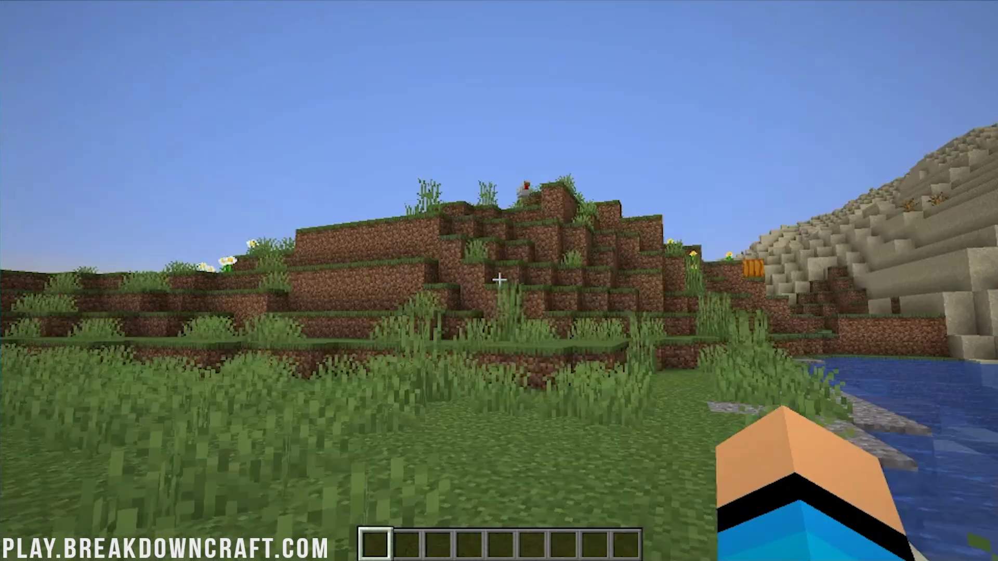
Look through the Applied Energistics 2 - Facades items on the second page of the creative inventory.
key(w)
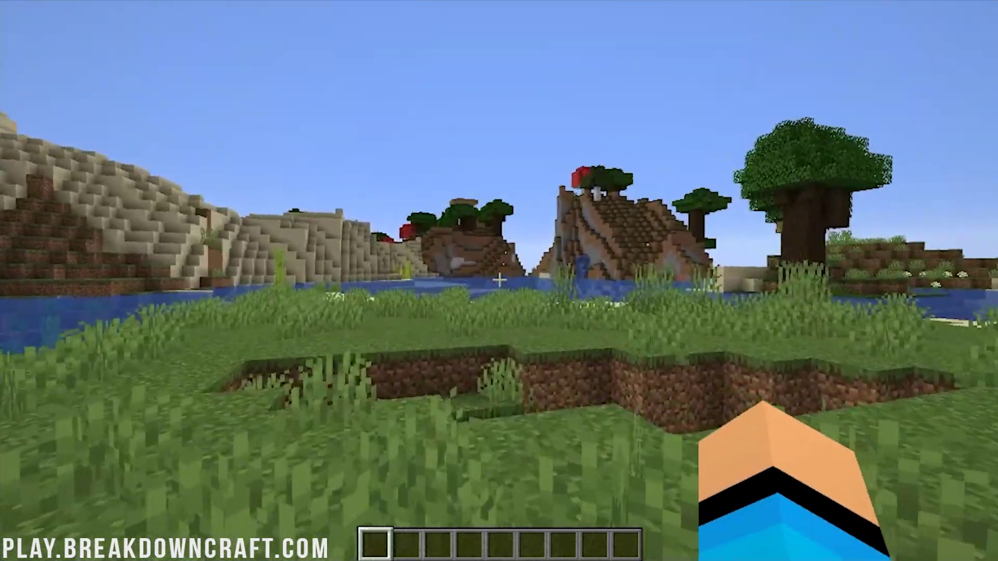
key(e)
click(635, 110)
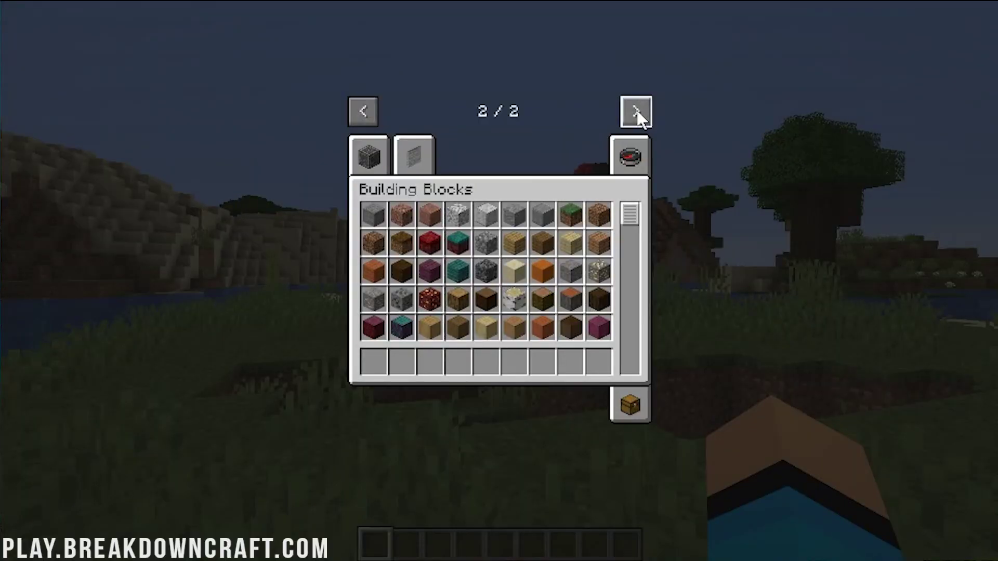
click(413, 151)
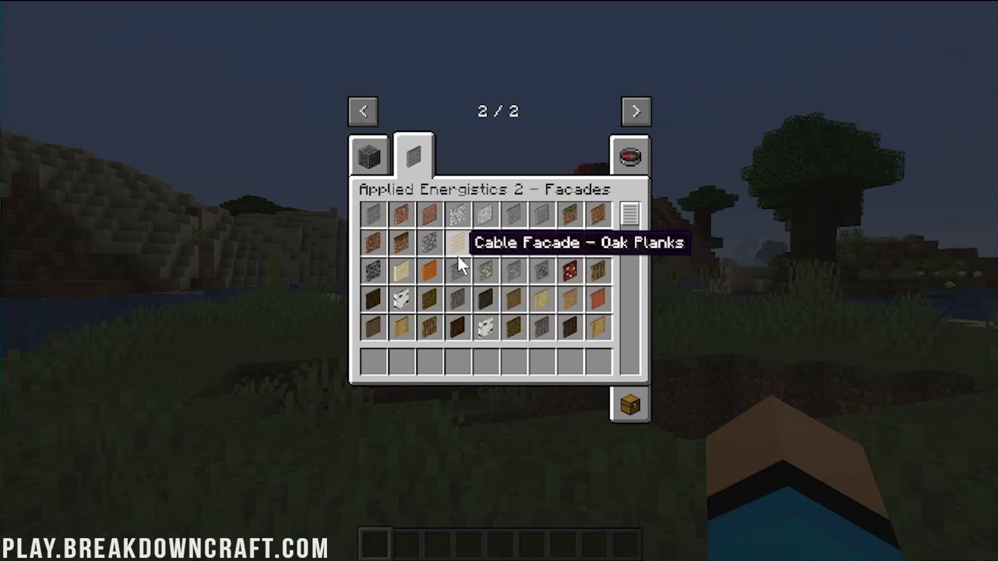
scroll(571, 213, down, 8)
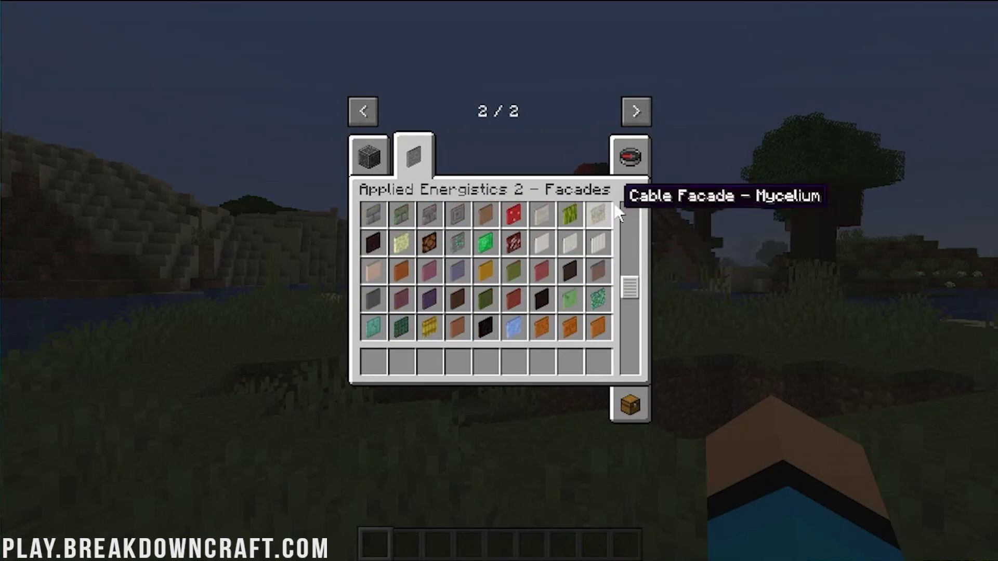
From the Applied Energistics 2 items, add the green ME storage cell, the 1k ME Storage Cell and the 128³ Spatial Storage Cell to the hotbar.
click(374, 159)
scroll(584, 257, down, 2)
scroll(588, 262, down, 1)
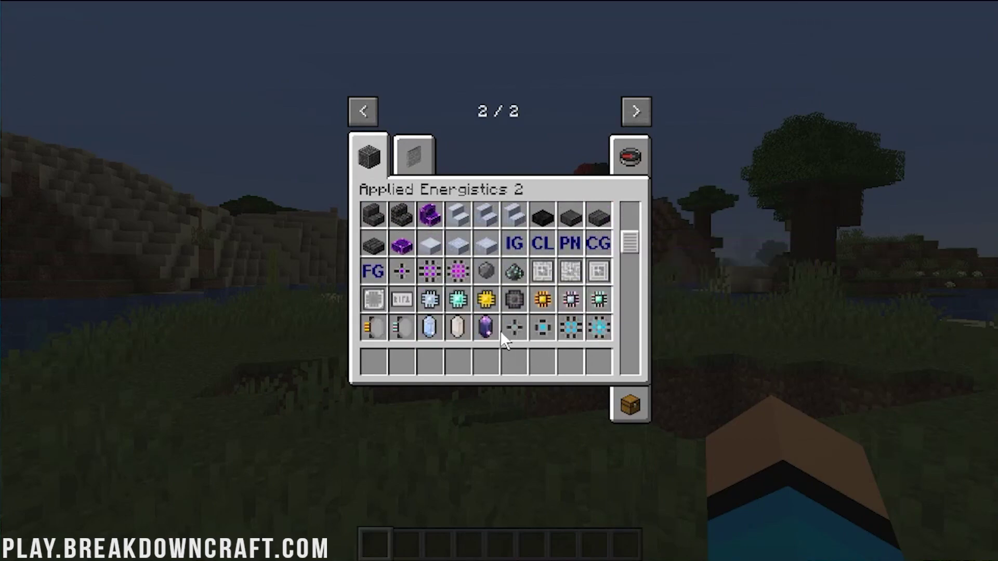
scroll(485, 300, down, 10)
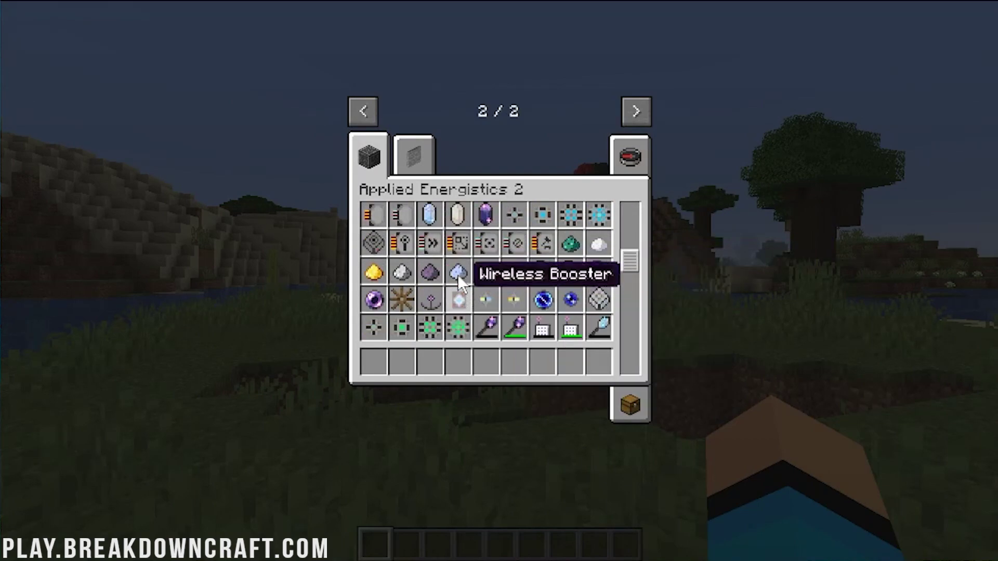
click(514, 241)
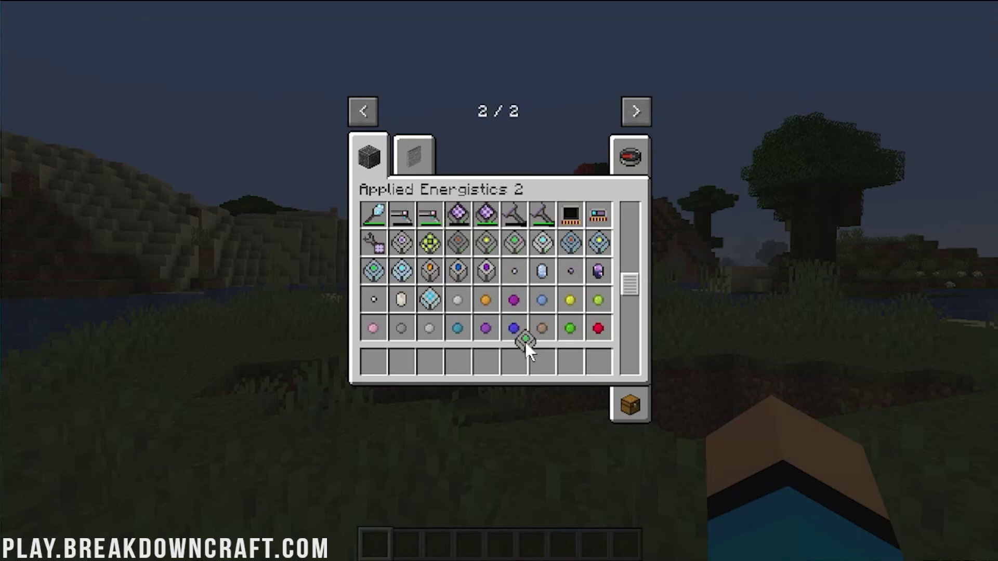
click(515, 361)
click(458, 243)
click(485, 361)
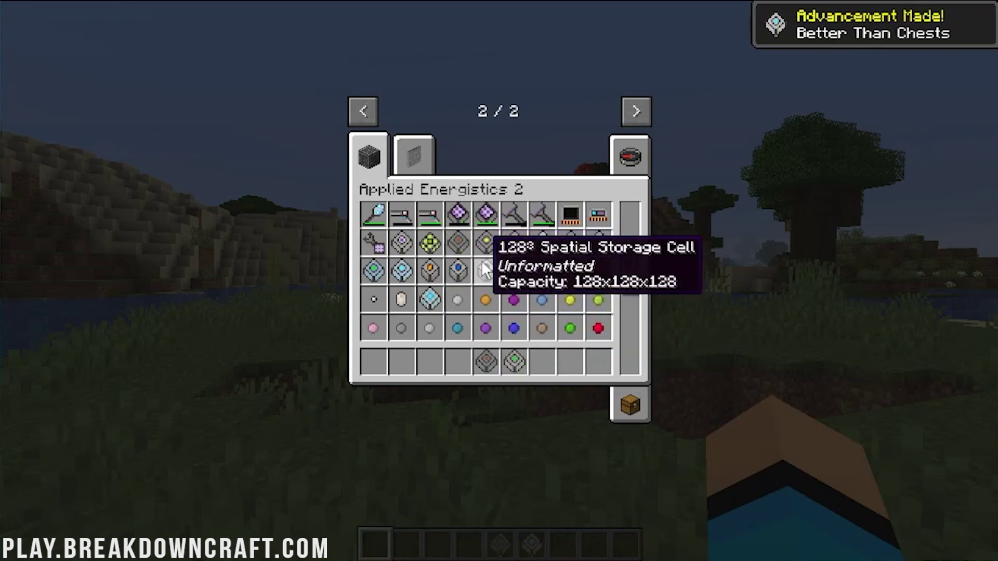
click(486, 270)
click(542, 361)
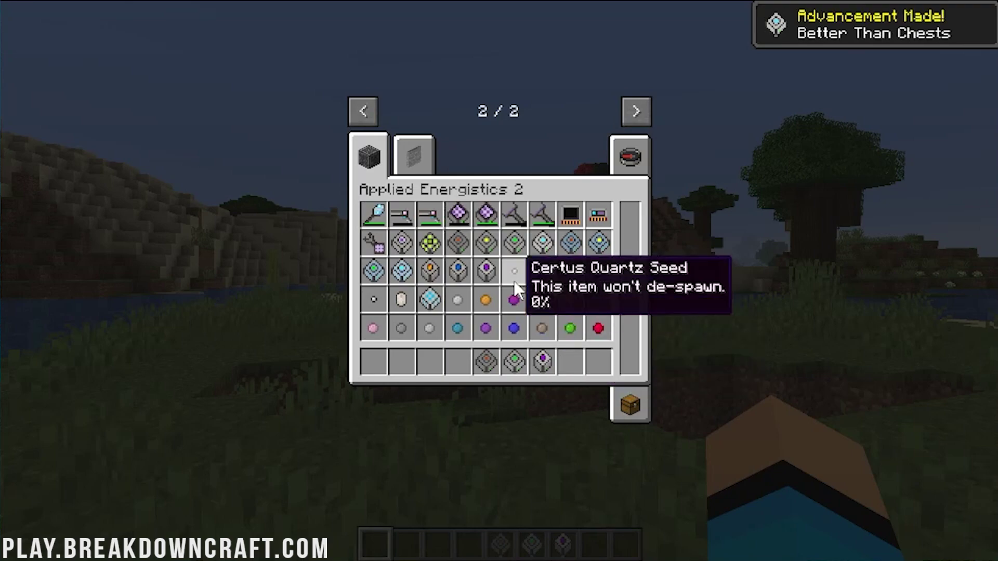
Find the ME Terminal among the Applied Energistics 2 items and add it to the hotbar beside the storage cells.
scroll(513, 281, up, 2)
scroll(600, 288, down, 7)
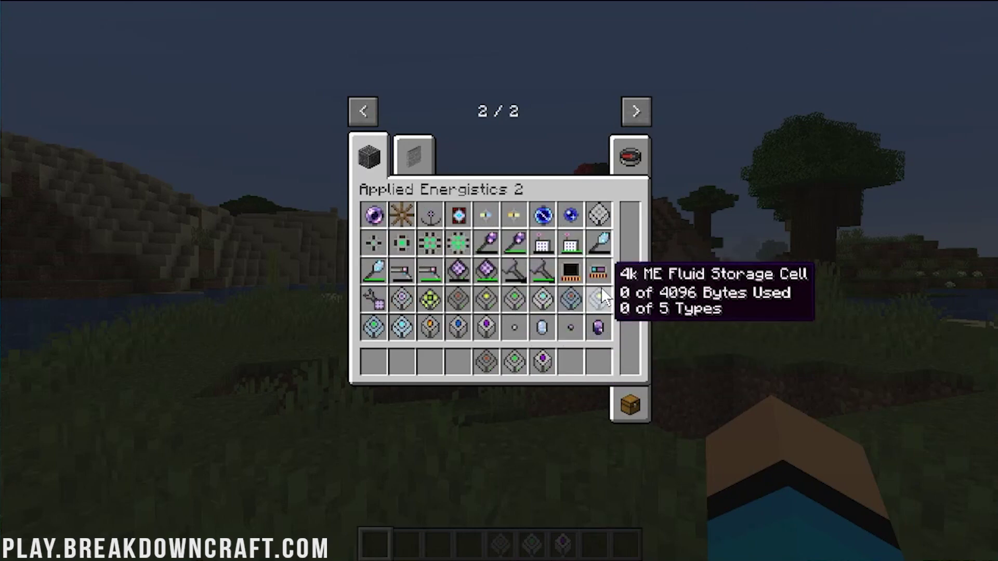
scroll(600, 291, down, 8)
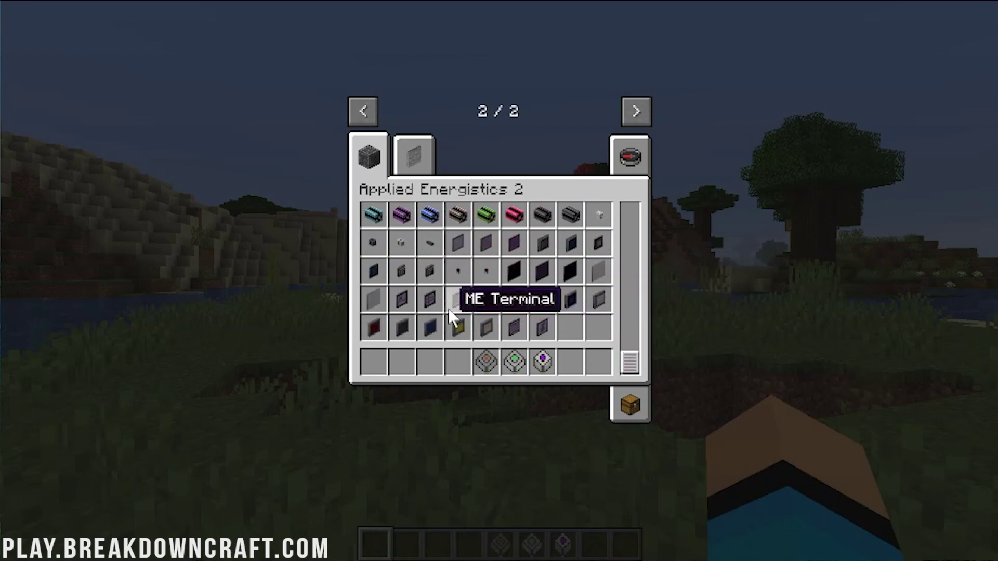
click(457, 299)
click(458, 361)
Find the ME Drive among the Applied Energistics 2 blocks and add it to the third hotbar slot.
scroll(536, 276, up, 5)
scroll(535, 276, up, 6)
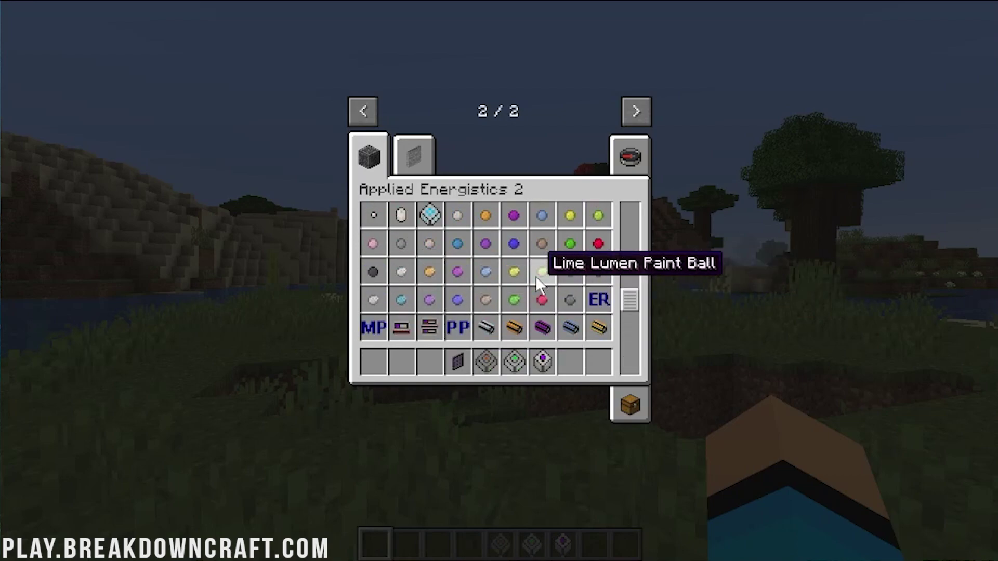
scroll(557, 291, up, 6)
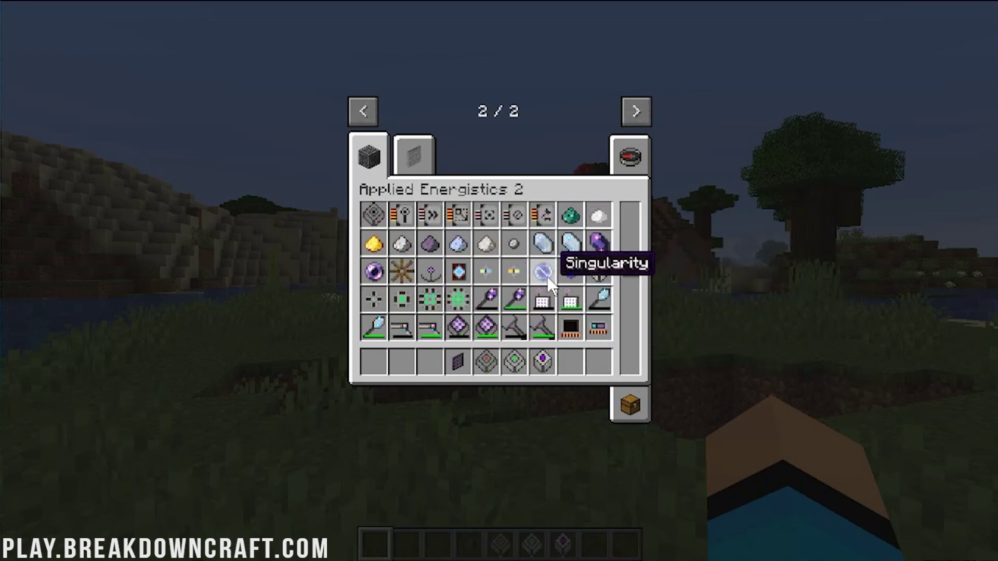
scroll(555, 302, up, 1)
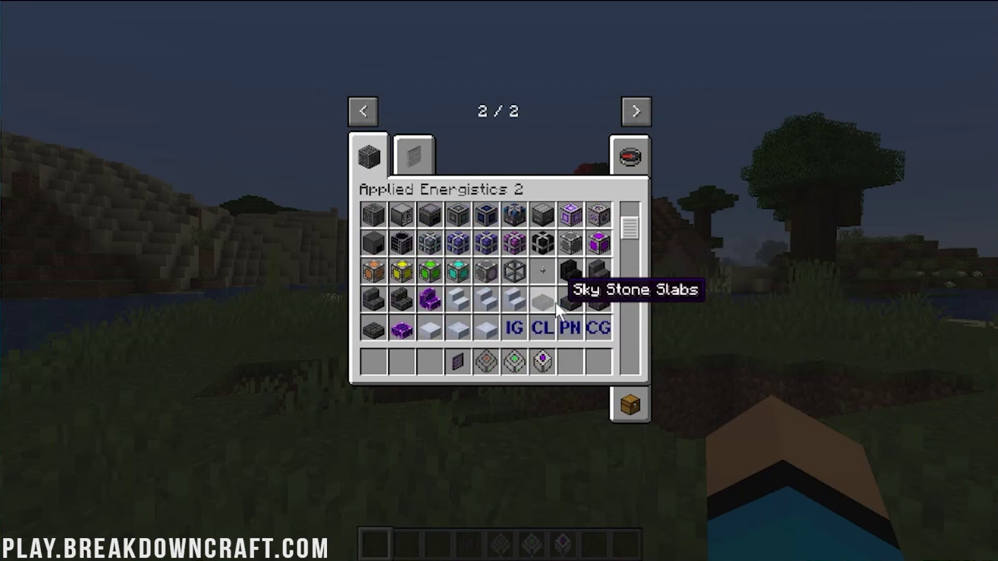
scroll(463, 259, up, 1)
scroll(422, 261, up, 1)
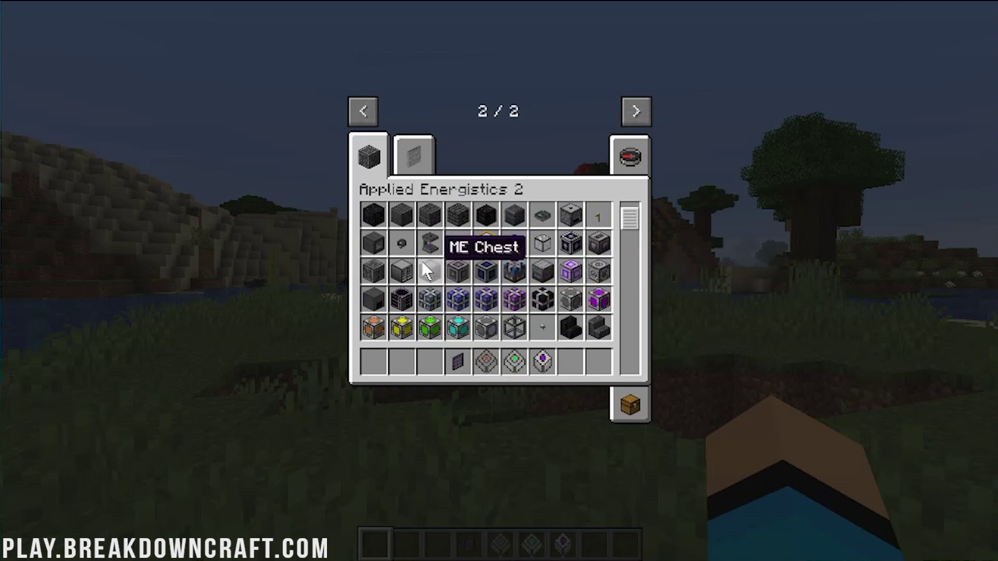
click(407, 263)
click(427, 364)
Place the ME Drive on the grass and insert the green ME storage cell and the 1k ME Storage Cell into it.
key(e)
key(3)
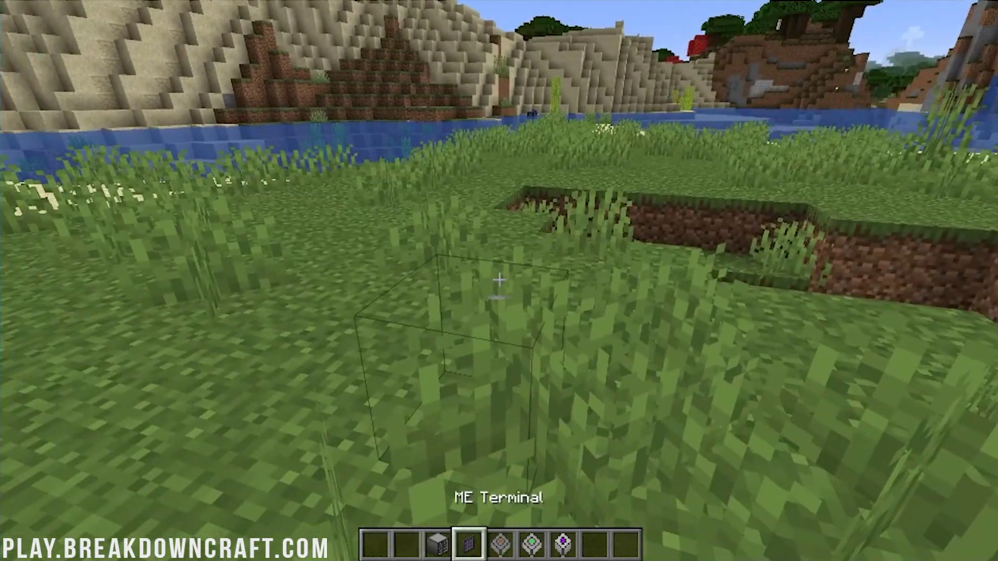
right_click(499, 281)
right_click(499, 281)
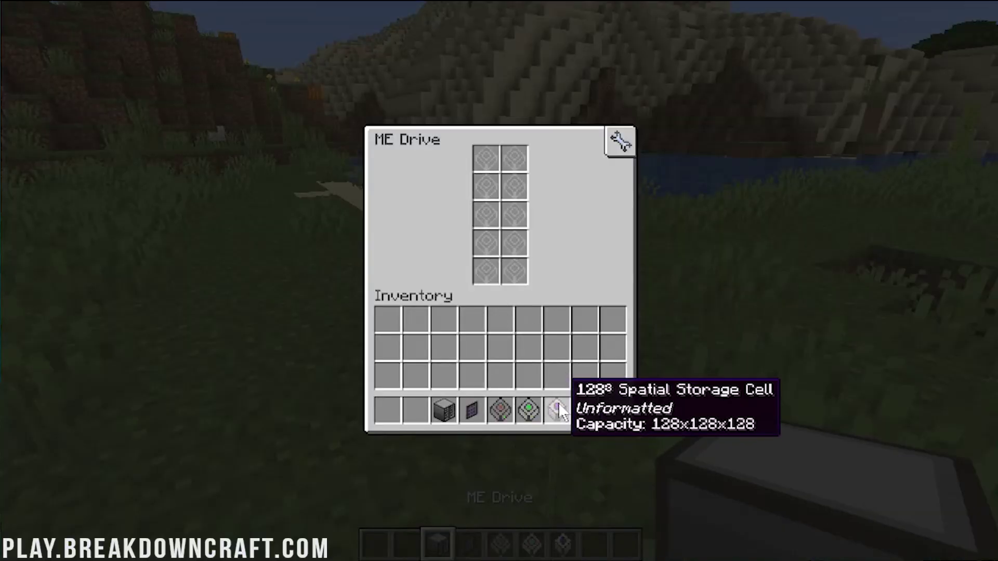
shift+click(529, 410)
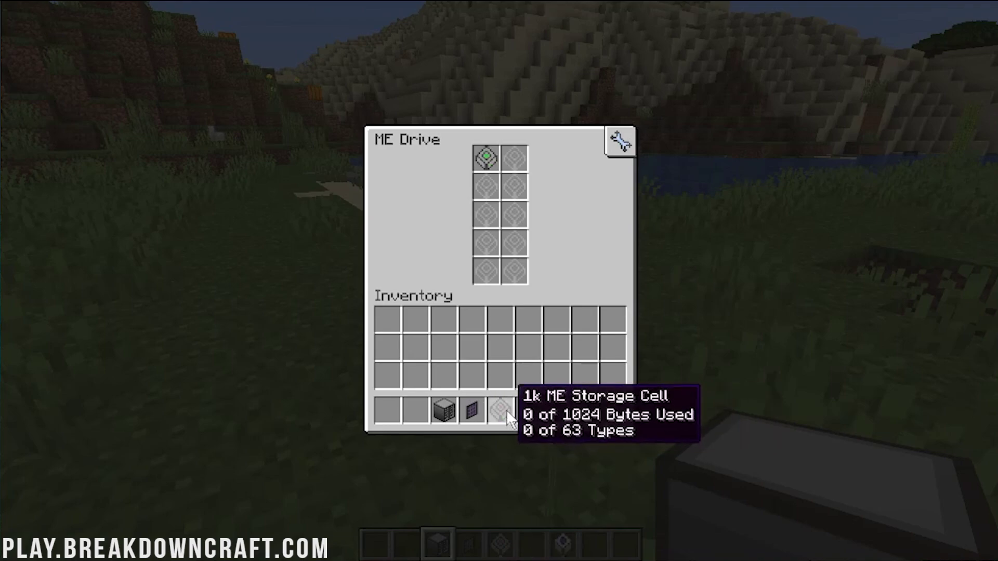
shift+click(500, 410)
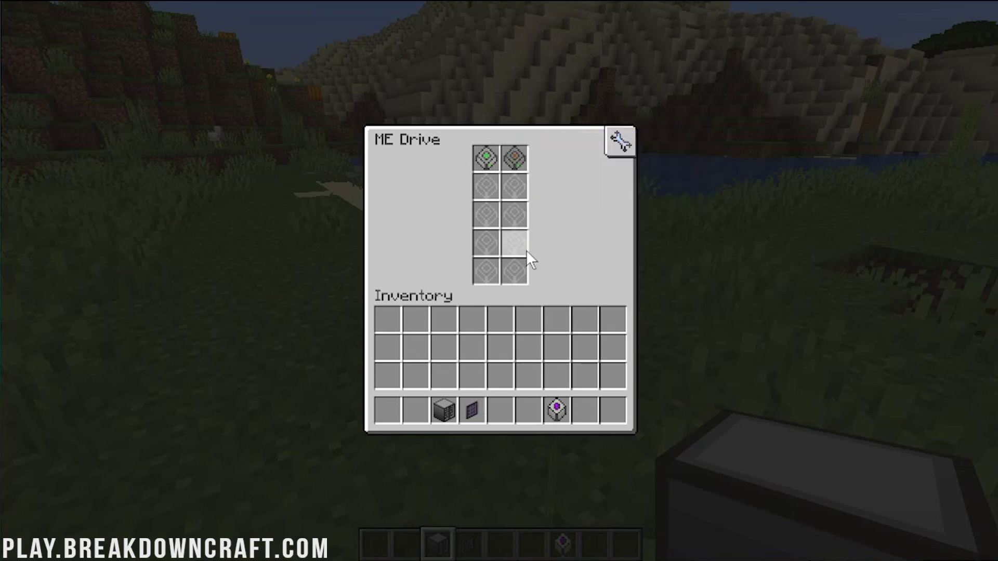
key(Escape)
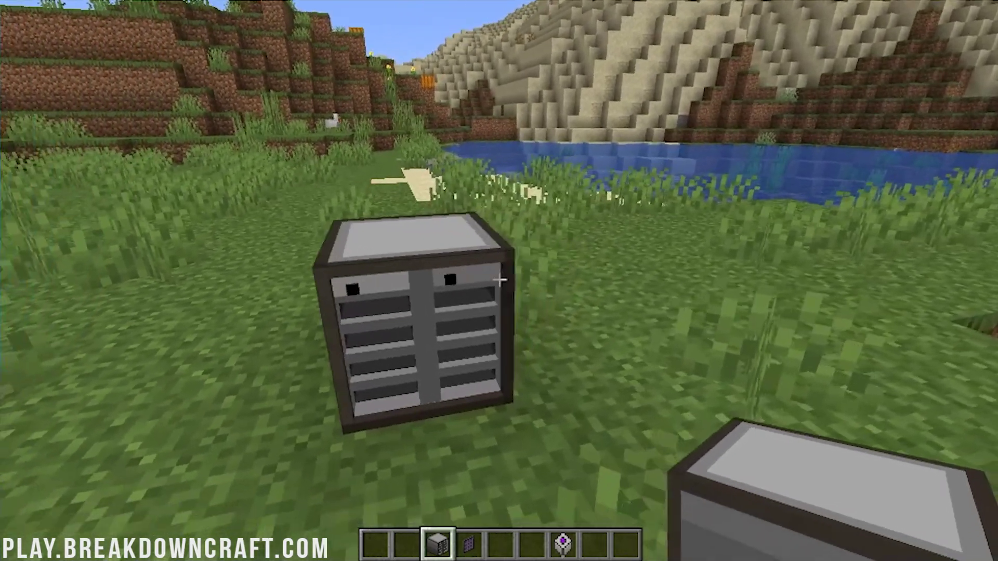
Attach the ME Terminal to a side of the ME Drive and open the terminal's storage interface.
key(1)
key(4)
right_click(499, 281)
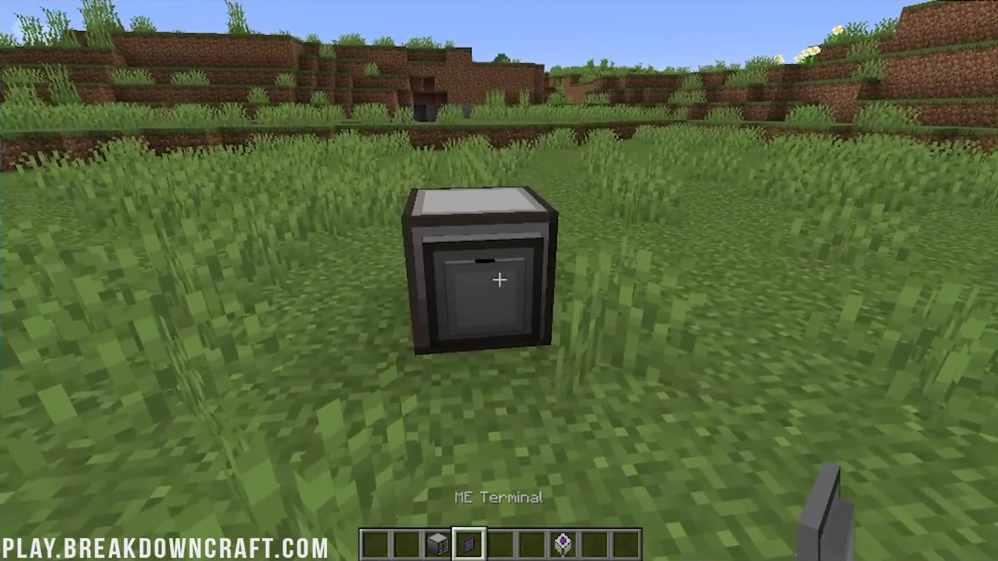
right_click(499, 280)
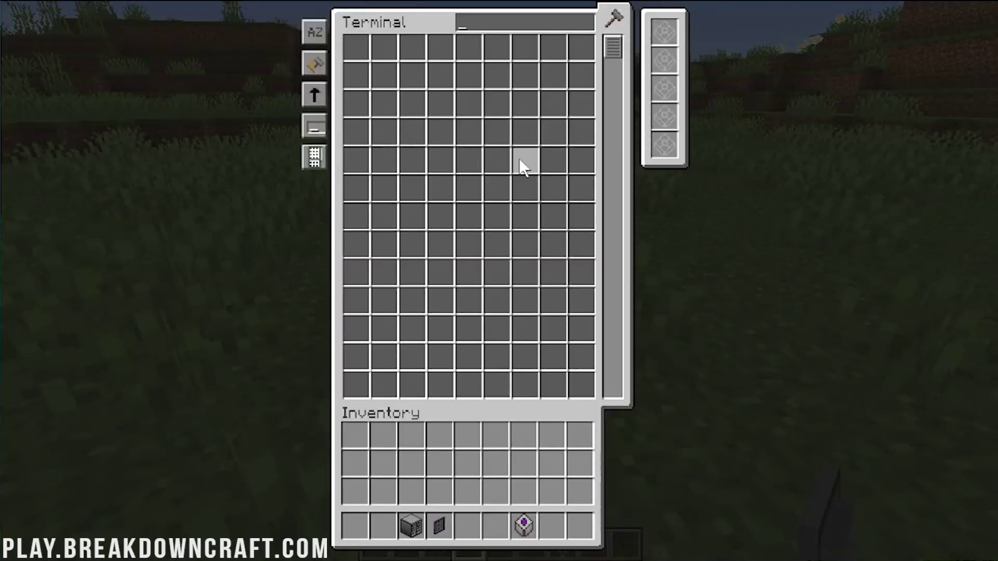
click(465, 156)
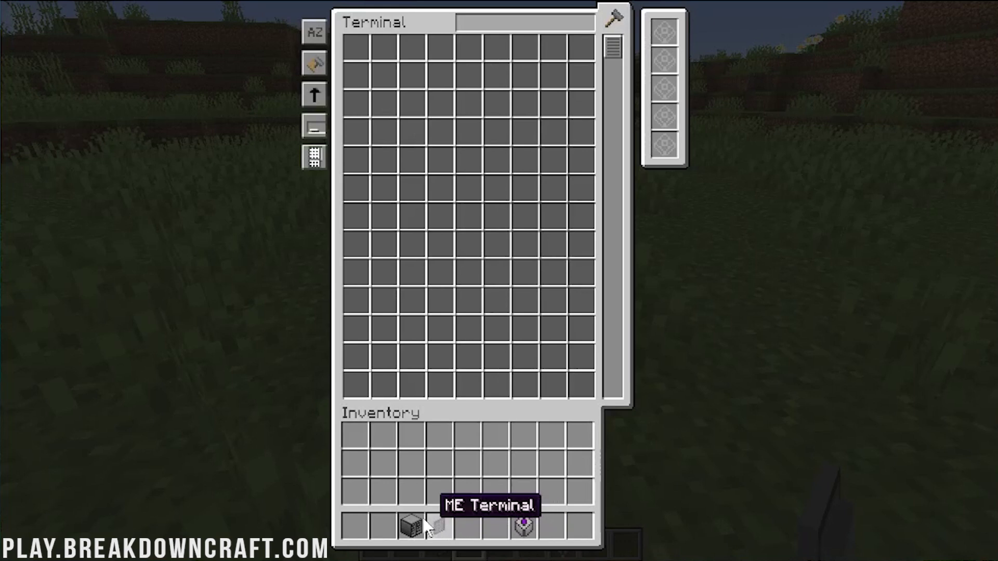
Leave the terminal to view the ME Drive from outside, then reopen the attached ME Terminal and search it for "asdf".
key(Escape)
key(a)
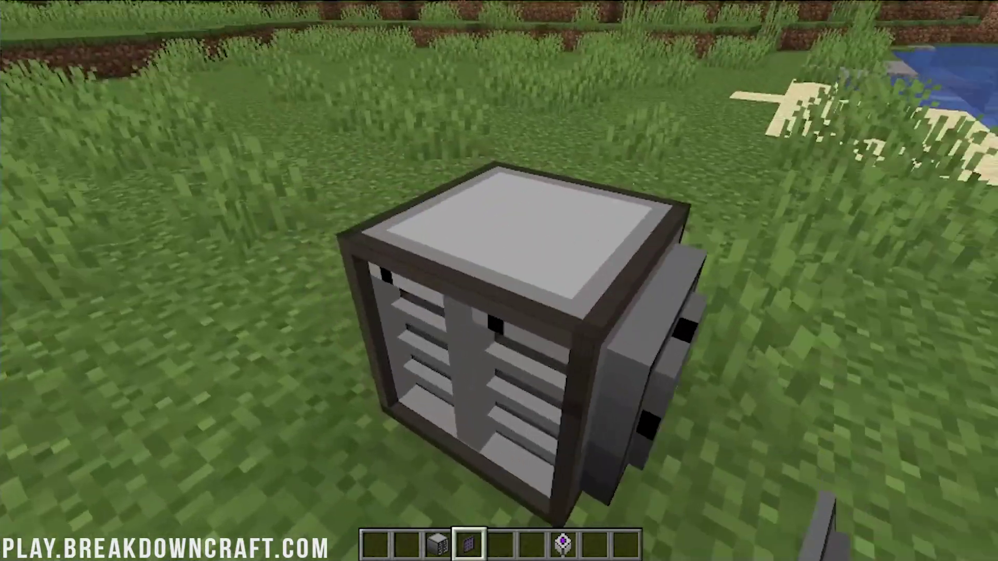
key(w)
key(s)
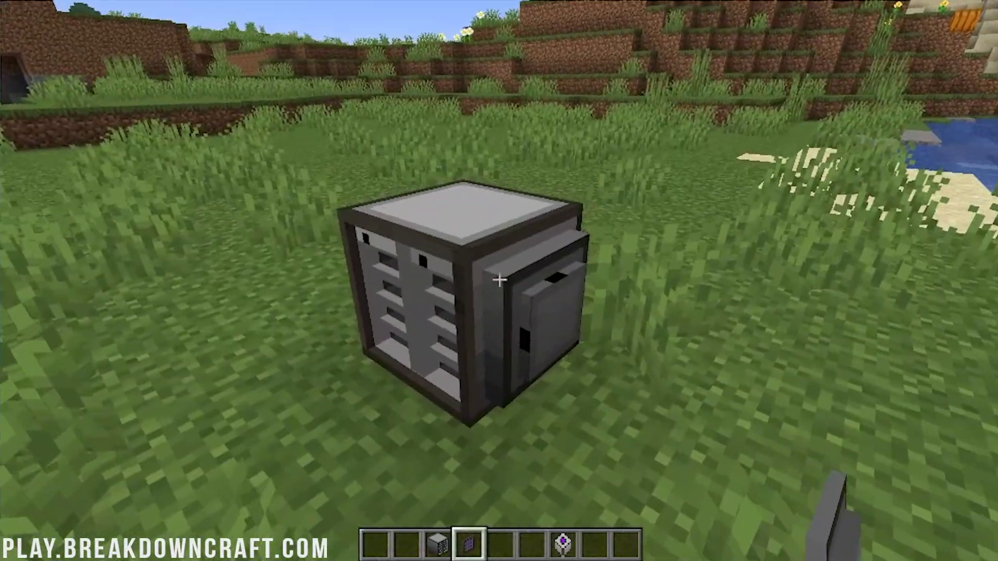
right_click(500, 280)
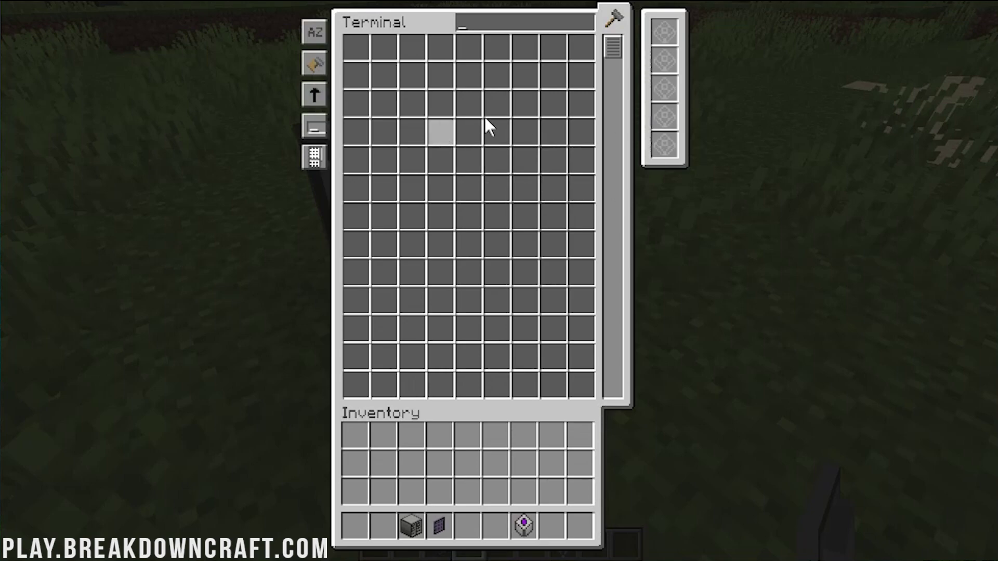
text(asdf)
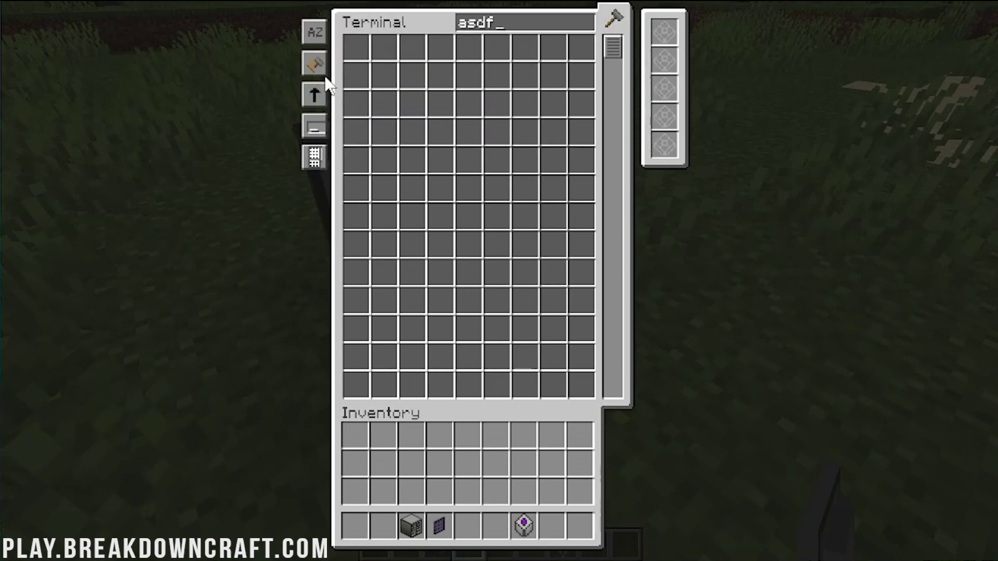
Cycle the terminal's sort order to Mod and beyond, and close the terminal.
right_click(323, 58)
right_click(322, 58)
right_click(316, 39)
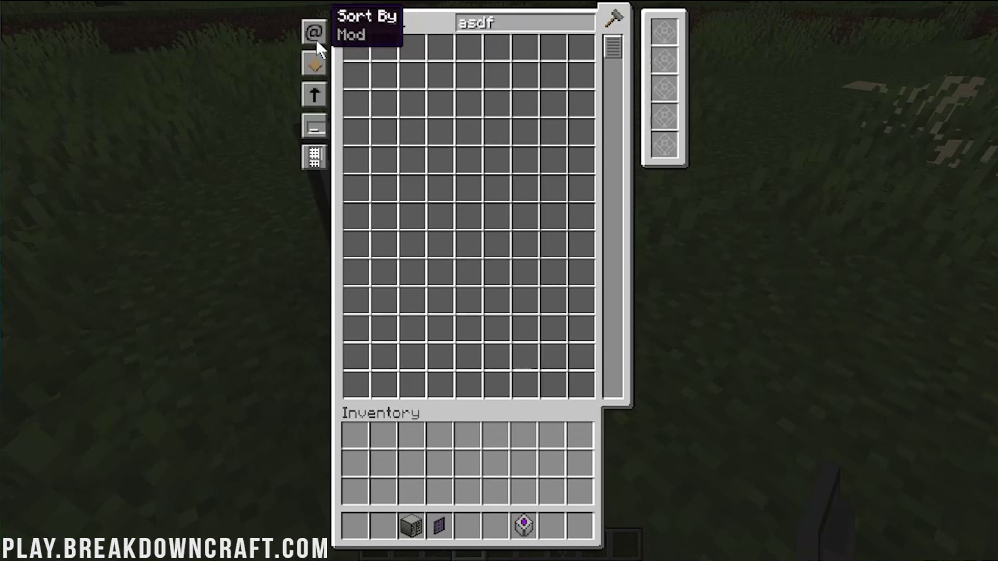
right_click(316, 40)
key(Escape)
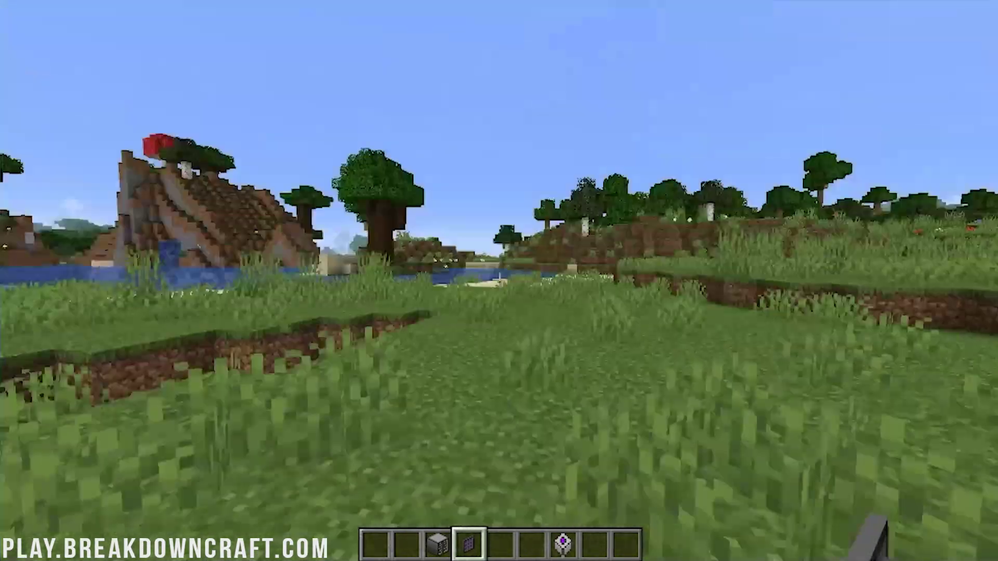
key(w)
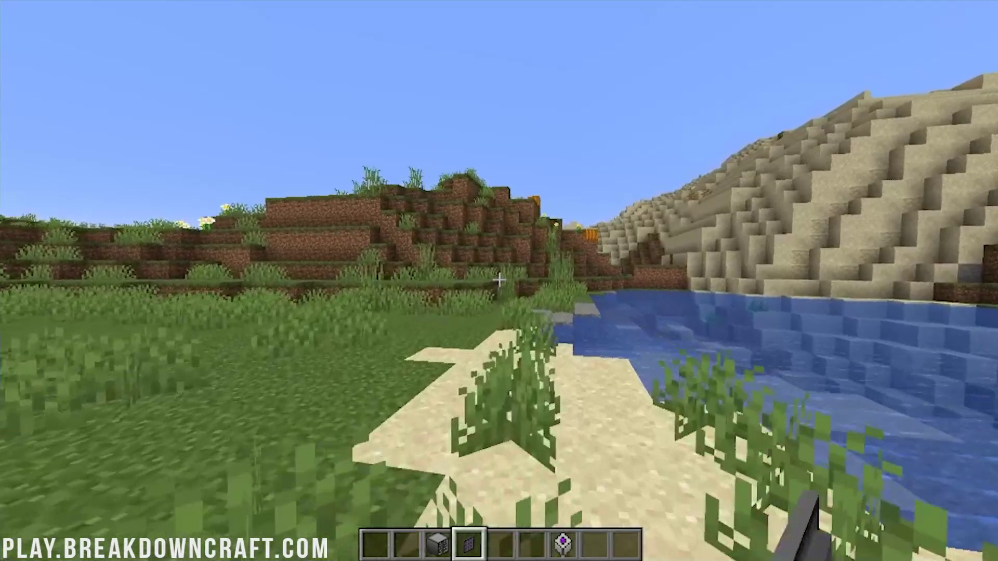
key(w)
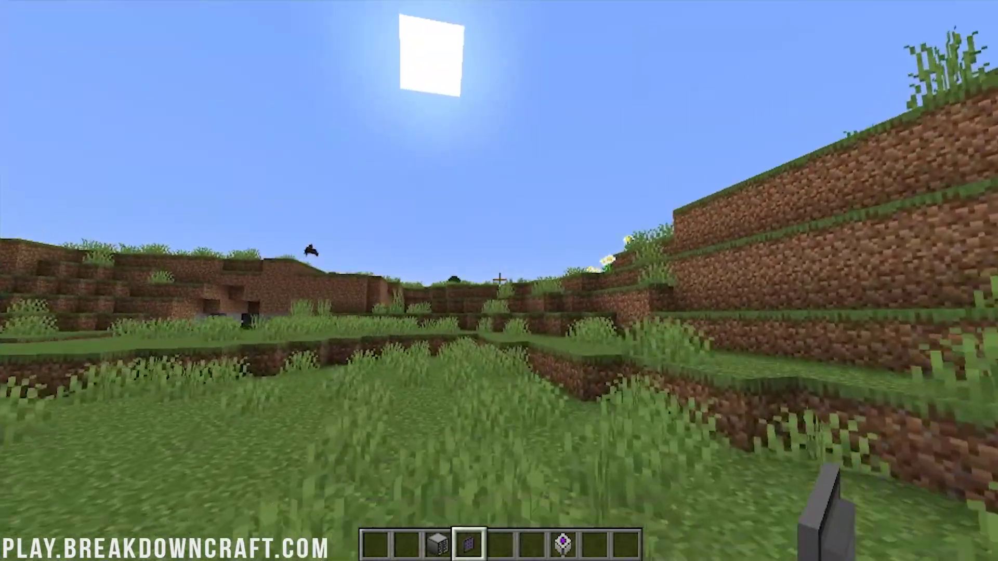
key(w)
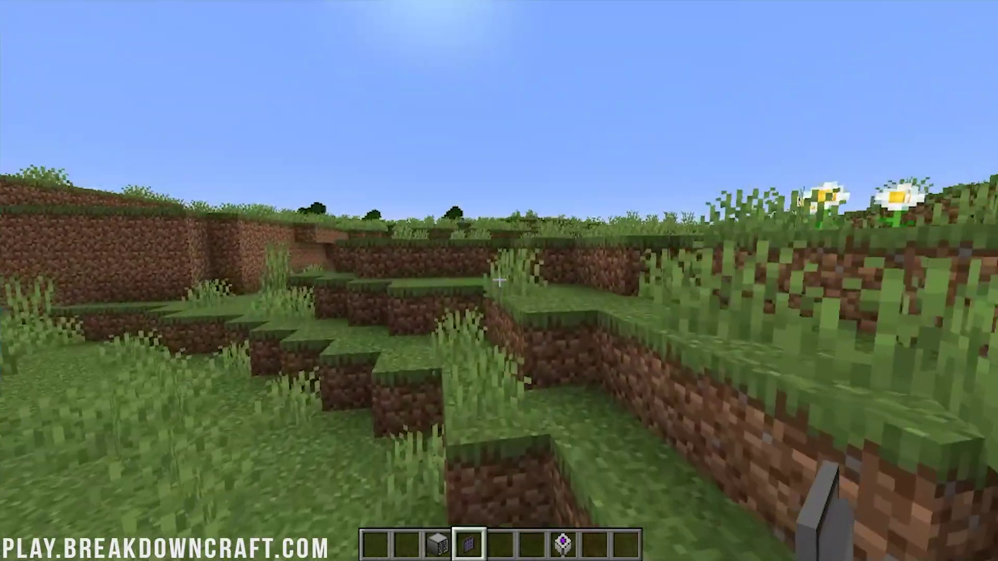
key(w)
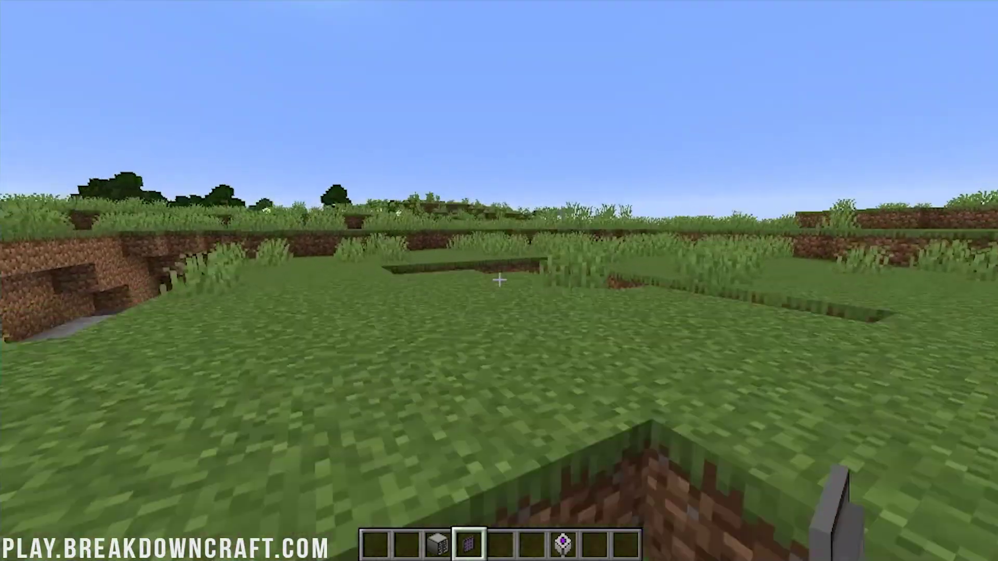
key(w)
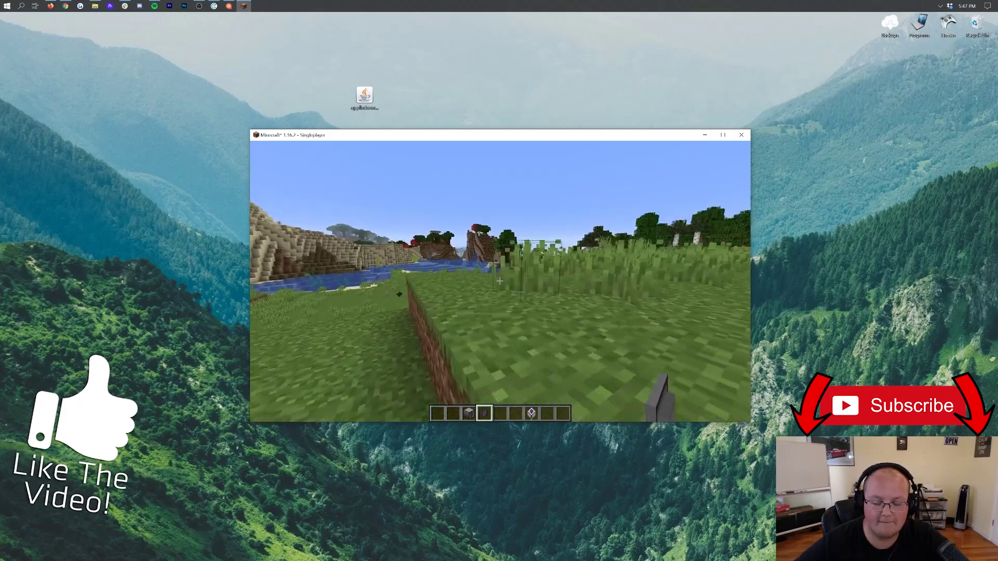
key(w)
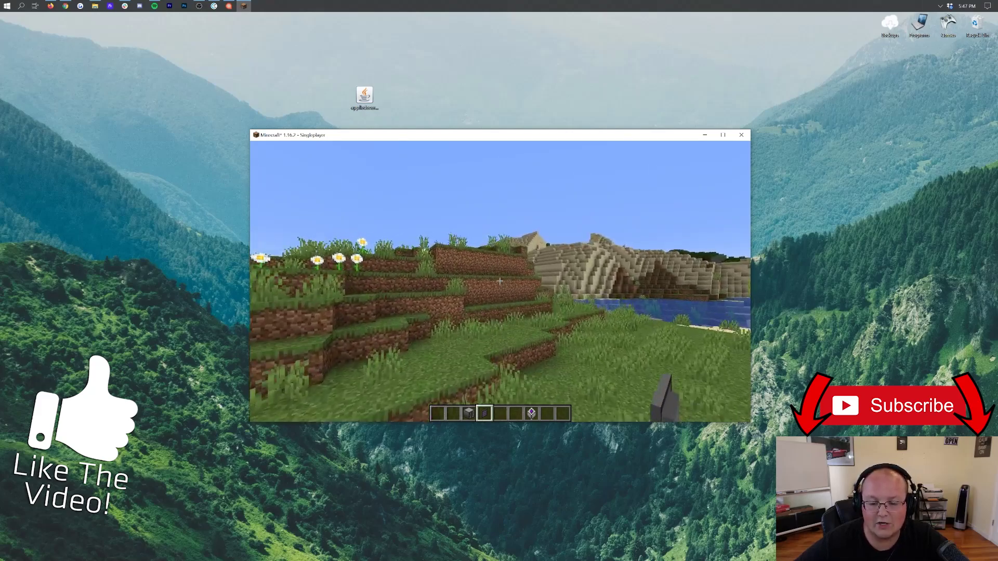
key(7)
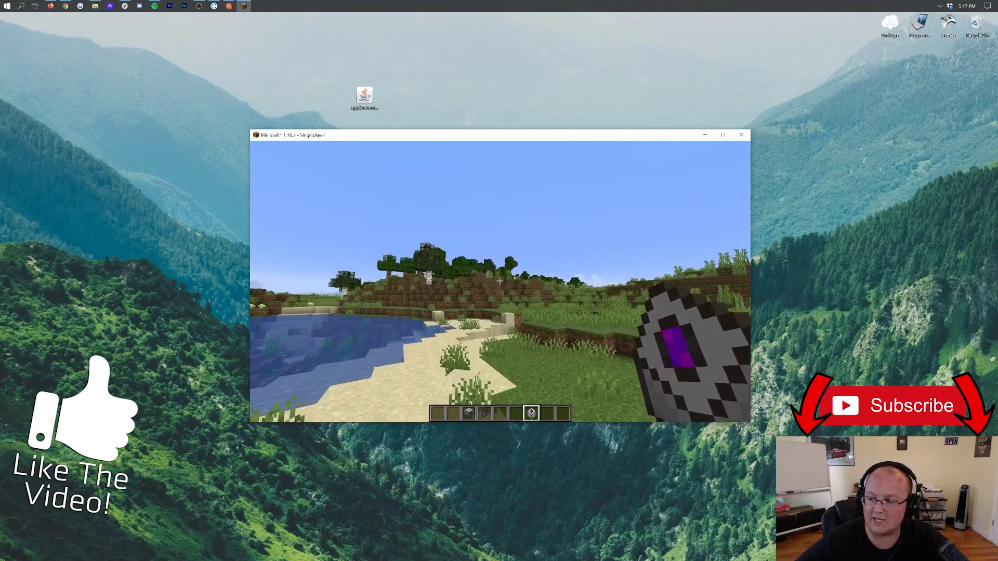
mouse_move(500, 281)
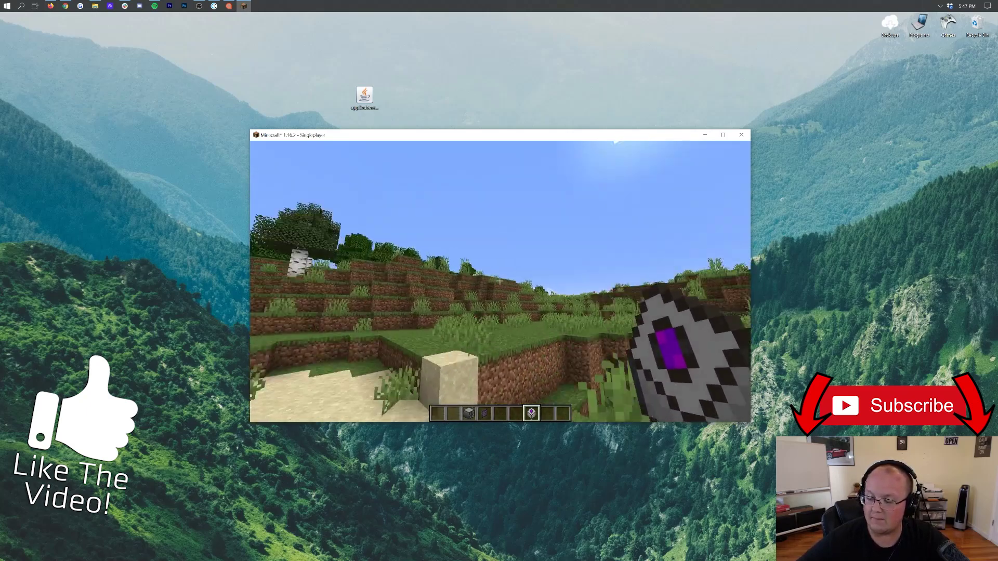
key(w)
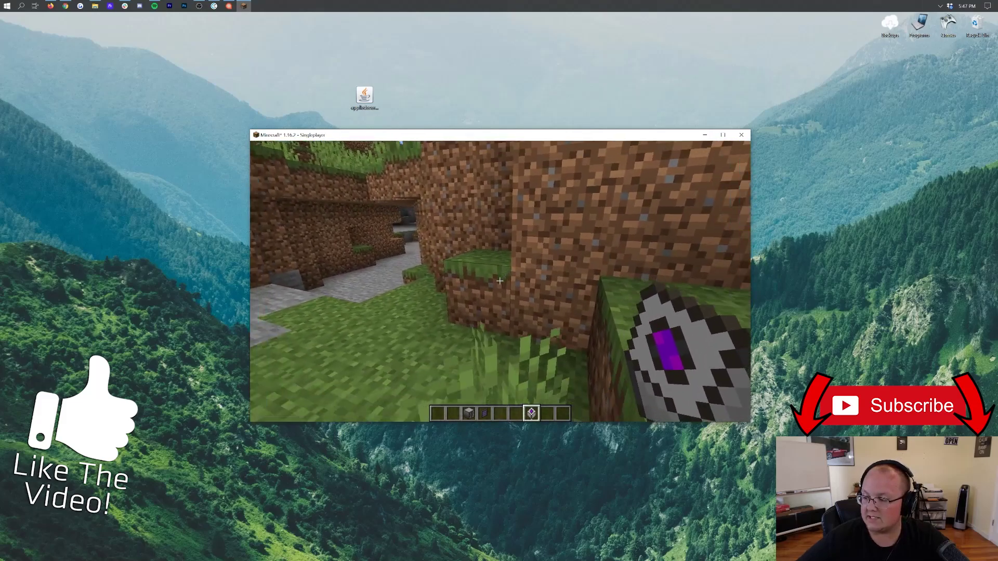